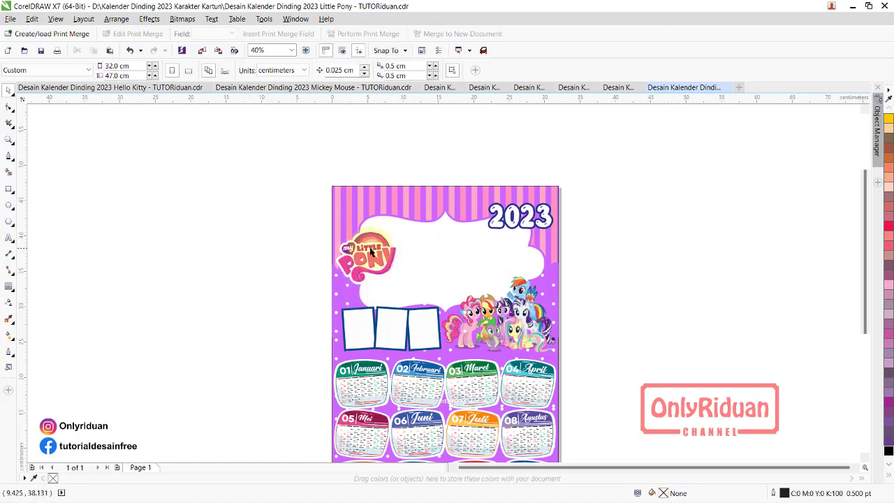
# Switch to the Baby Shark calendar document, passing through the other designs, and clear its object selection
pyautogui.click(273, 90)
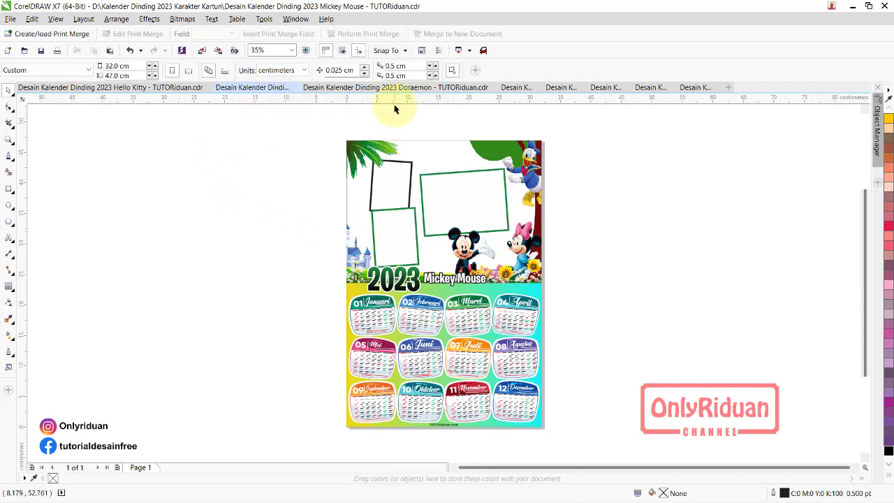
pyautogui.click(515, 89)
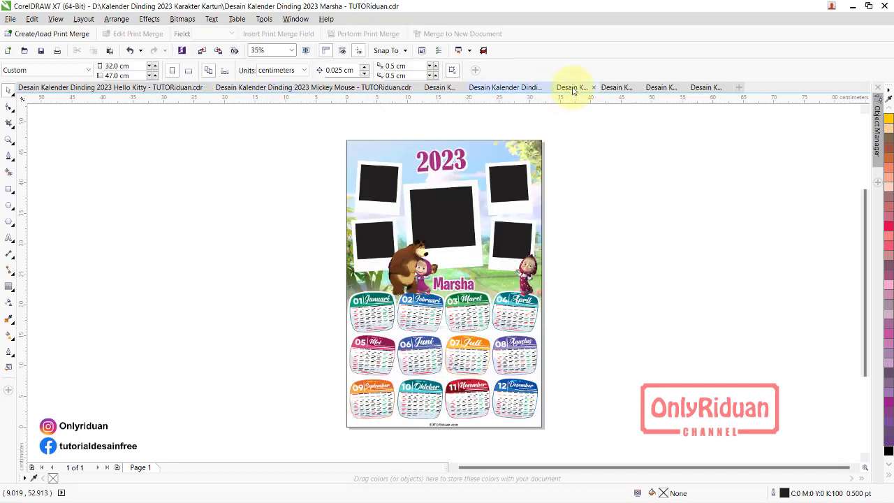
pyautogui.click(571, 88)
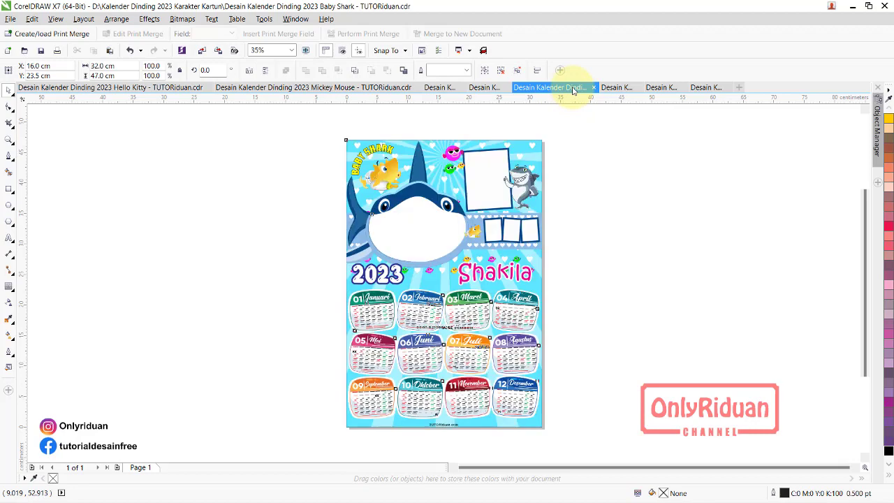
pyautogui.click(7, 140)
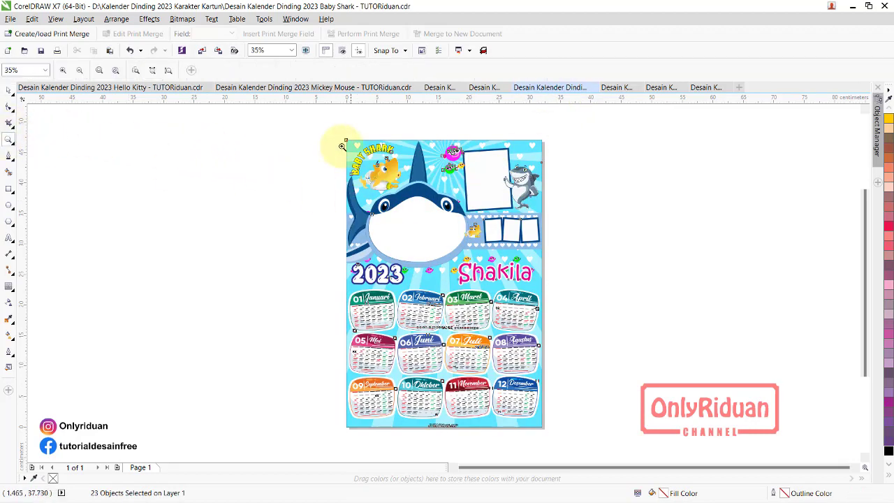
pyautogui.click(558, 282)
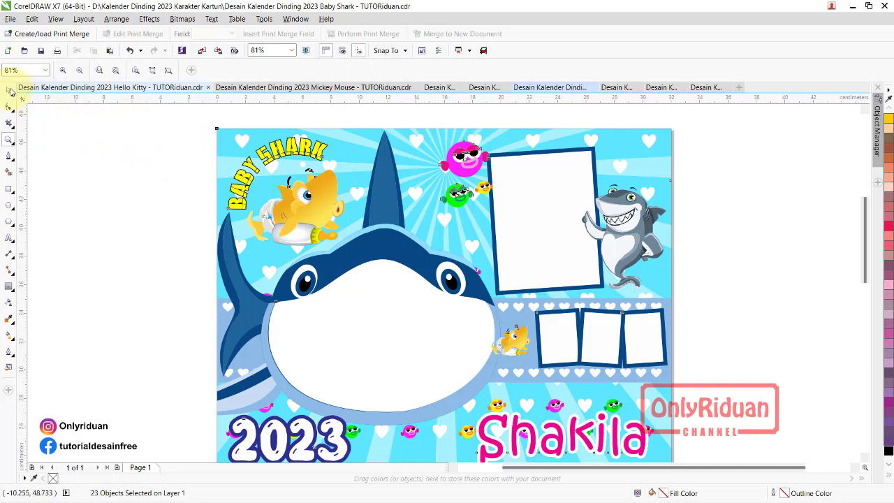
pyautogui.click(9, 90)
pyautogui.click(58, 142)
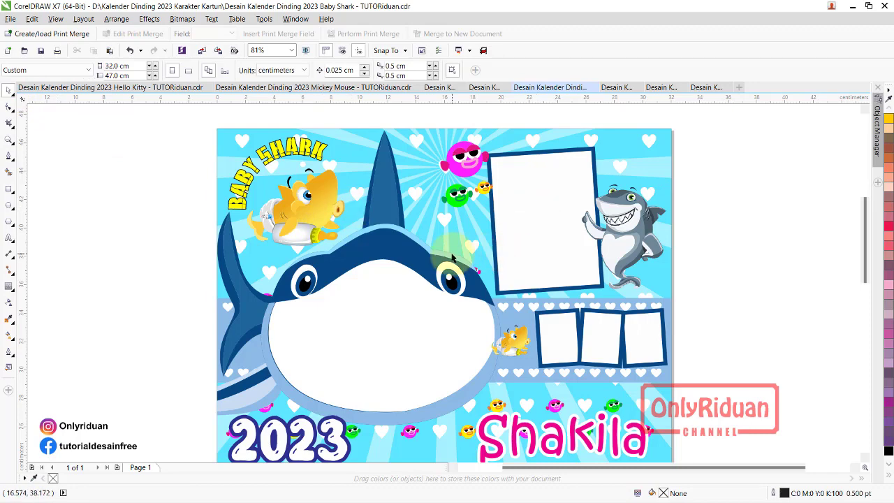
# Inspect the empty photo frames on the Baby Shark page: the shark's mouth shape, the large frame and the three small ones
pyautogui.click(366, 329)
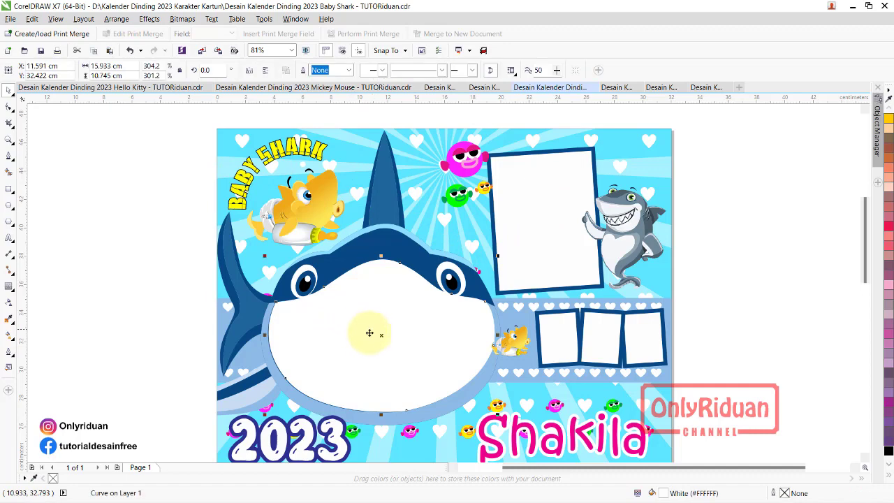
pyautogui.click(520, 201)
pyautogui.click(555, 338)
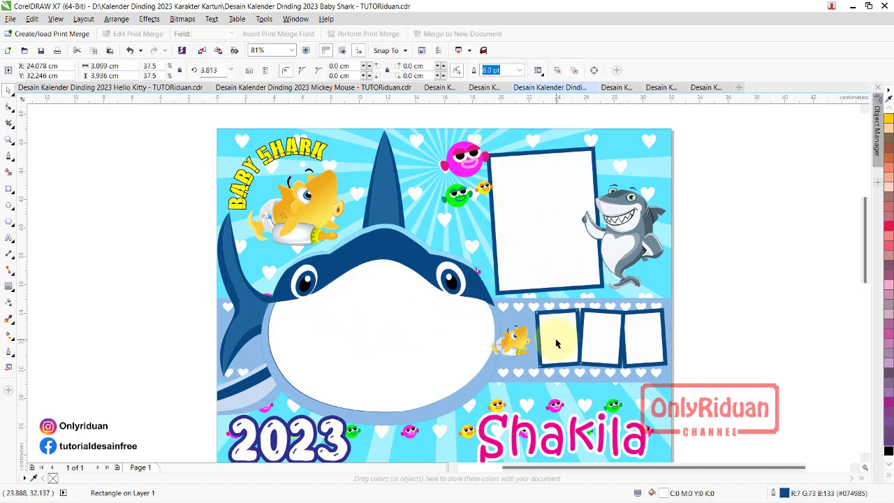
pyautogui.click(598, 336)
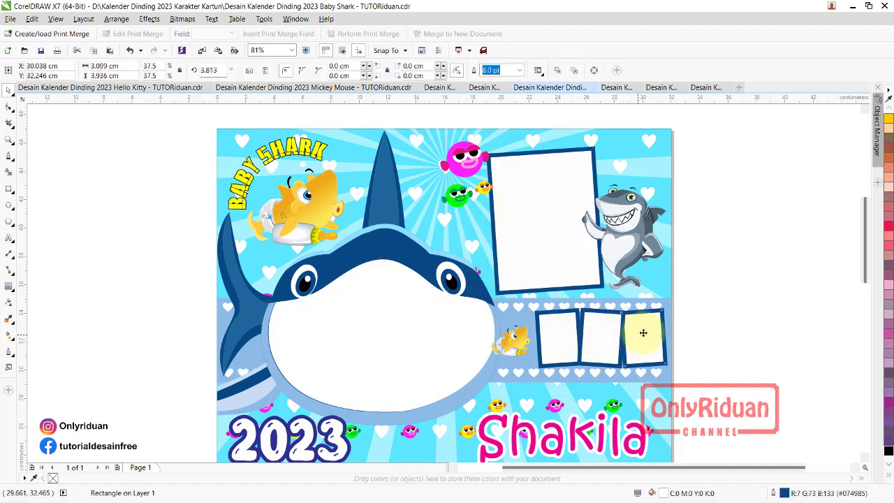
pyautogui.click(724, 250)
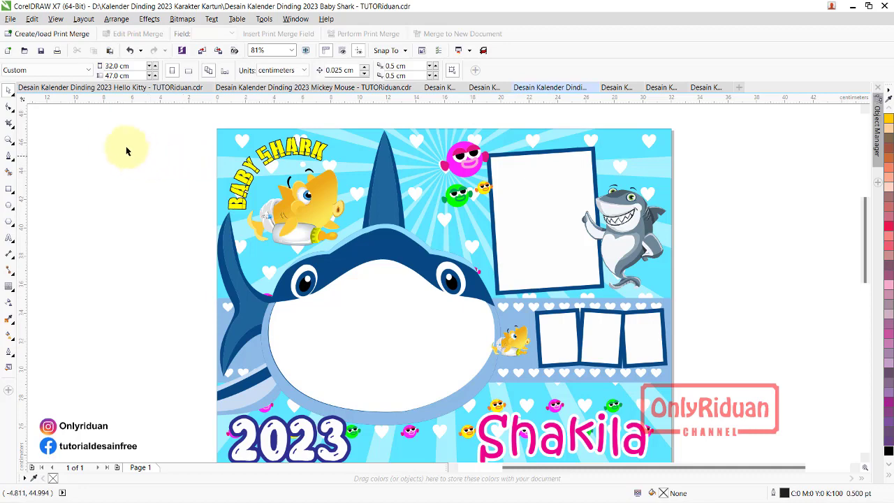
# Import the photo SPM_A0685 at about 16.8 by 12.6 cm and move it off the shark's mouth, overlapping the page's right edge
pyautogui.click(10, 20)
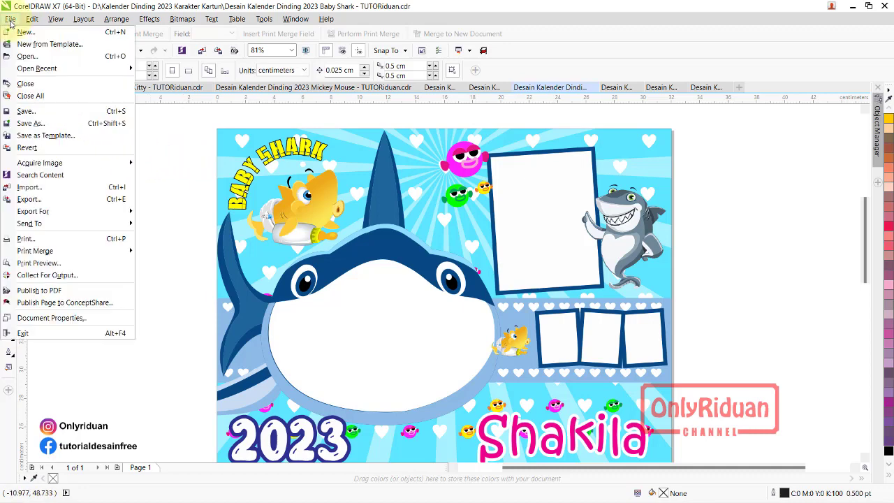
pyautogui.click(49, 187)
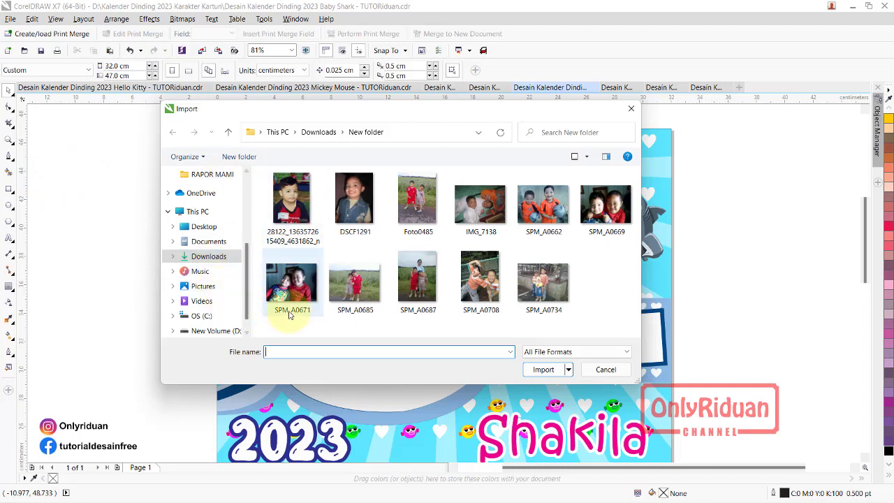
pyautogui.click(353, 292)
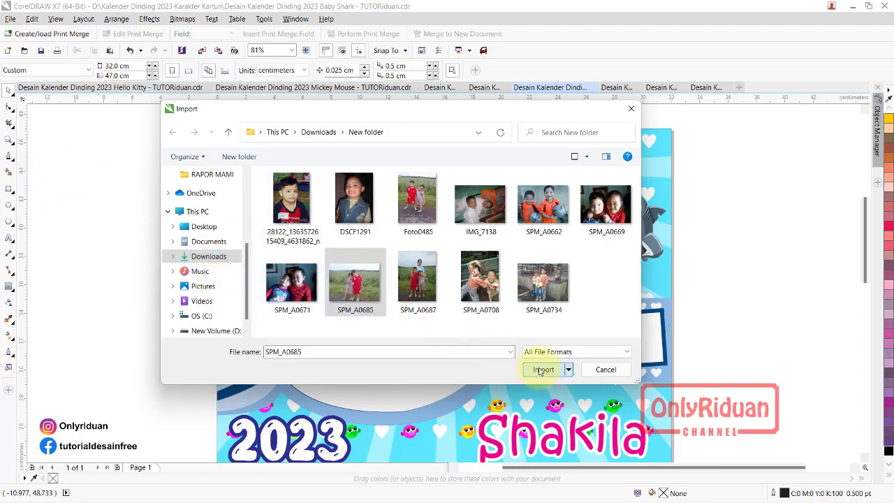
pyautogui.click(543, 370)
pyautogui.moveTo(258, 250); pyautogui.dragTo(496, 428)
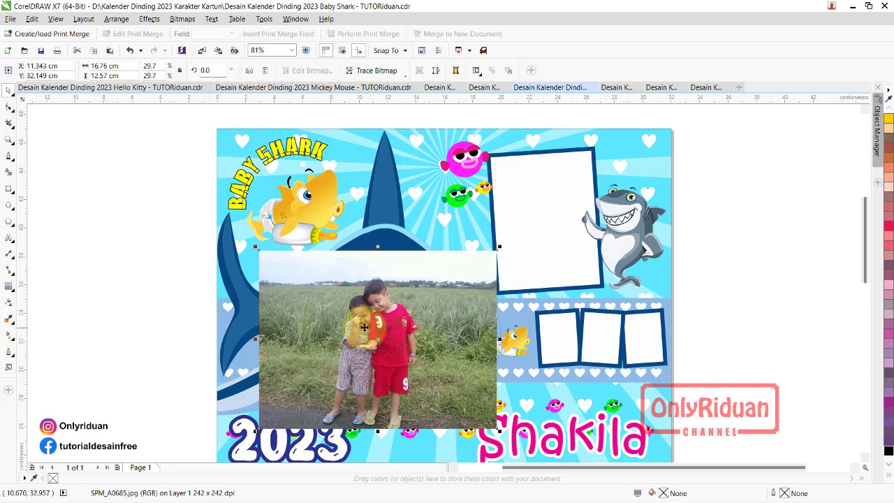
pyautogui.moveTo(299, 295); pyautogui.dragTo(564, 290)
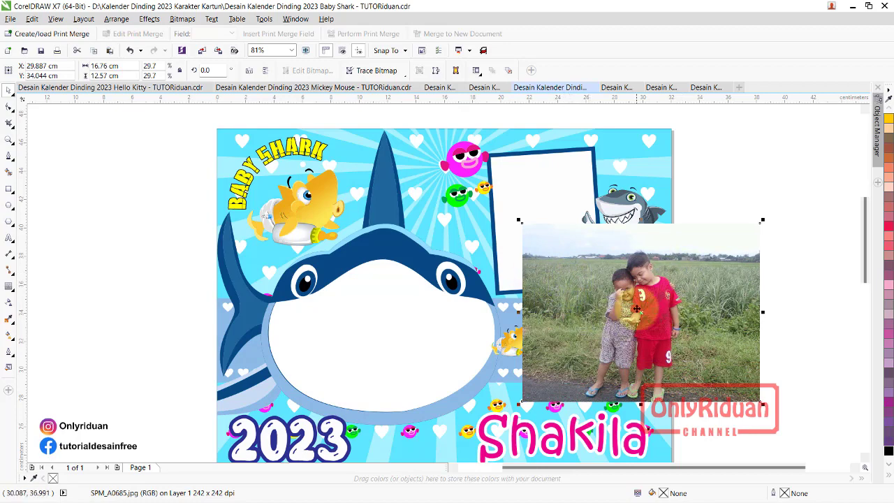
pyautogui.click(714, 180)
# Try to place the photo inside the shark's mouth shape with PowerClip, and undo the attempt
pyautogui.click(656, 292)
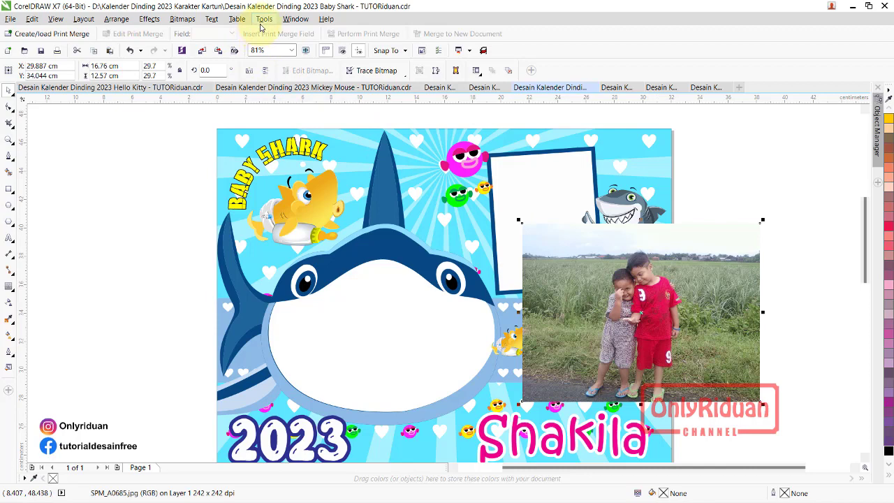
pyautogui.click(151, 23)
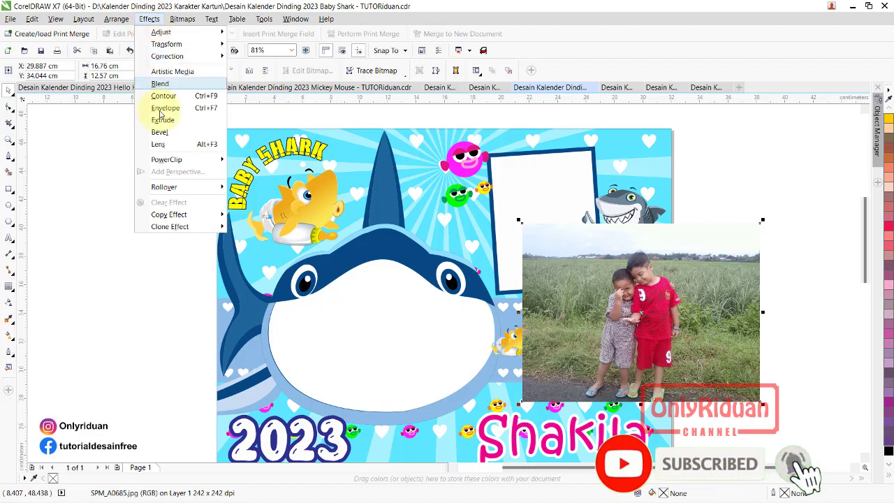
pyautogui.moveTo(178, 162)
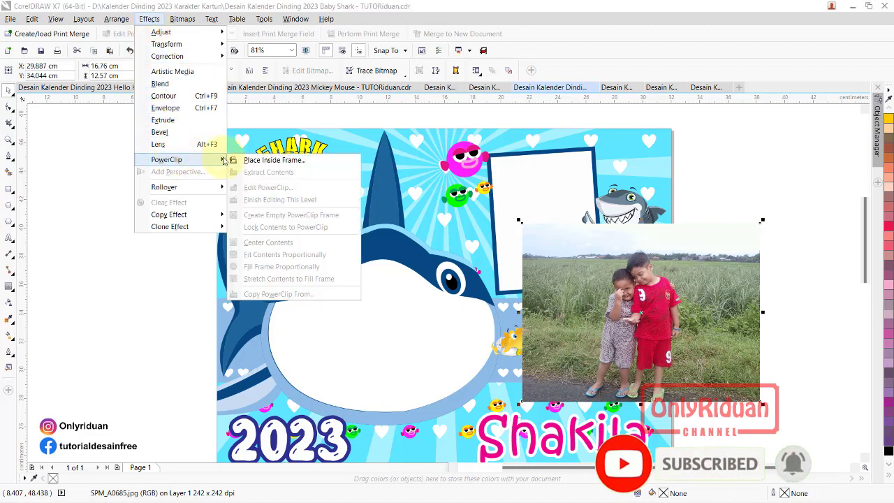
pyautogui.click(262, 161)
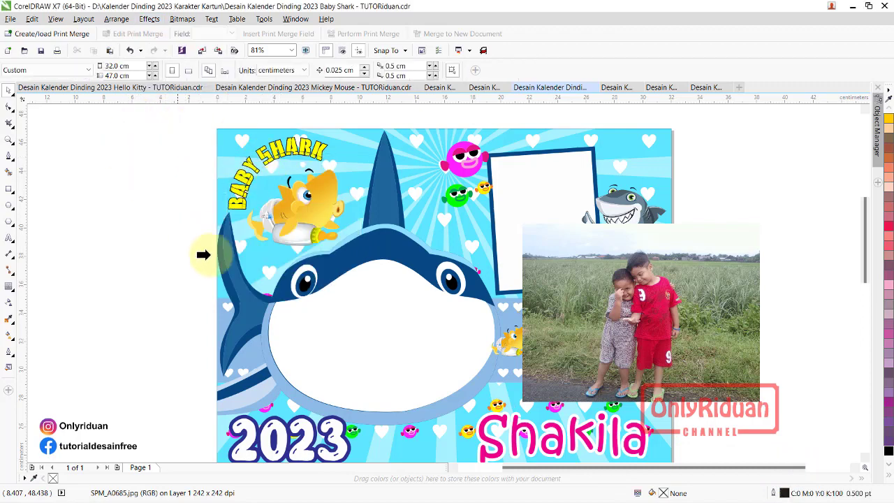
pyautogui.click(386, 334)
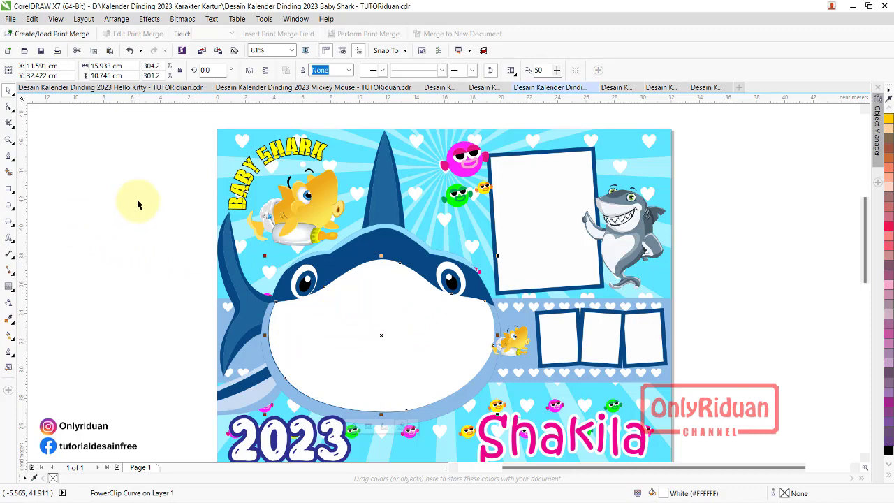
pyautogui.hotkey('ctrl', 'v')
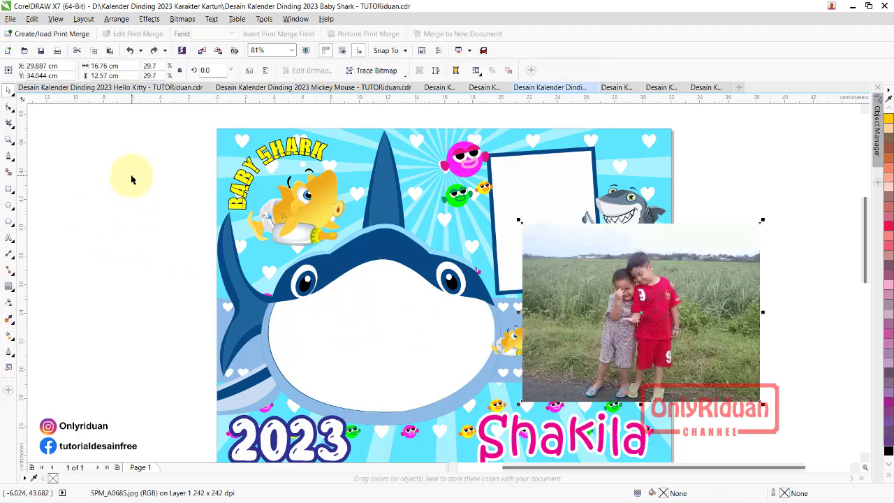
pyautogui.click(159, 207)
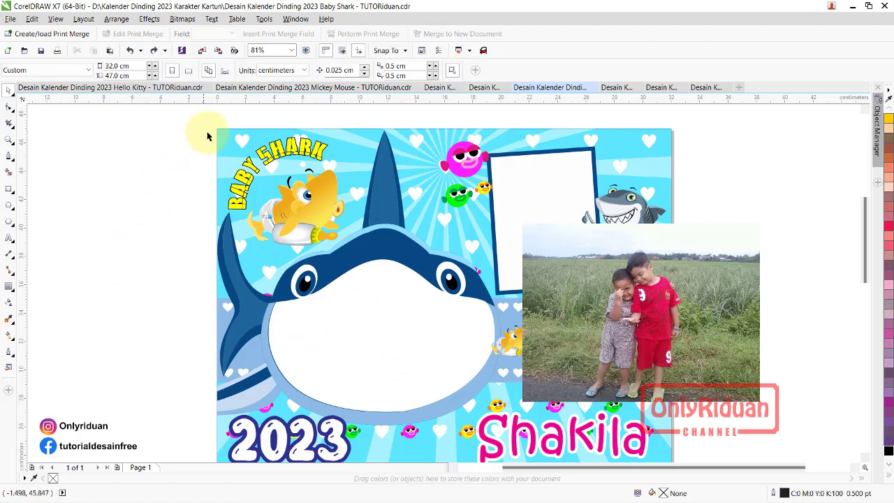
# Set the PowerClip Frame option to auto-center new content when it is completely outside the frame
pyautogui.click(263, 19)
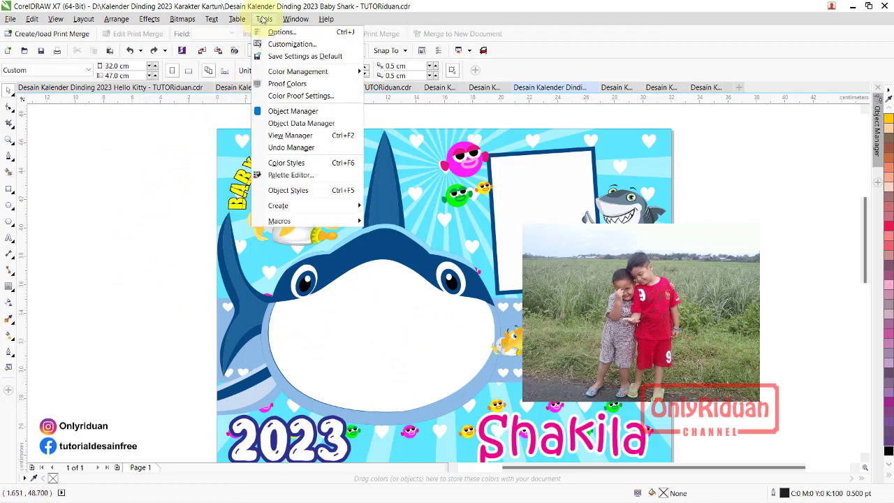
pyautogui.click(260, 33)
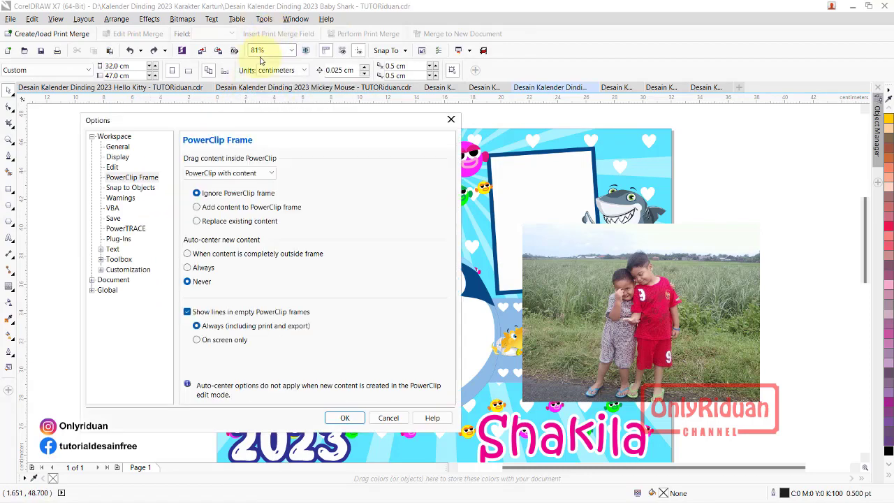
pyautogui.moveTo(232, 126); pyautogui.dragTo(287, 109)
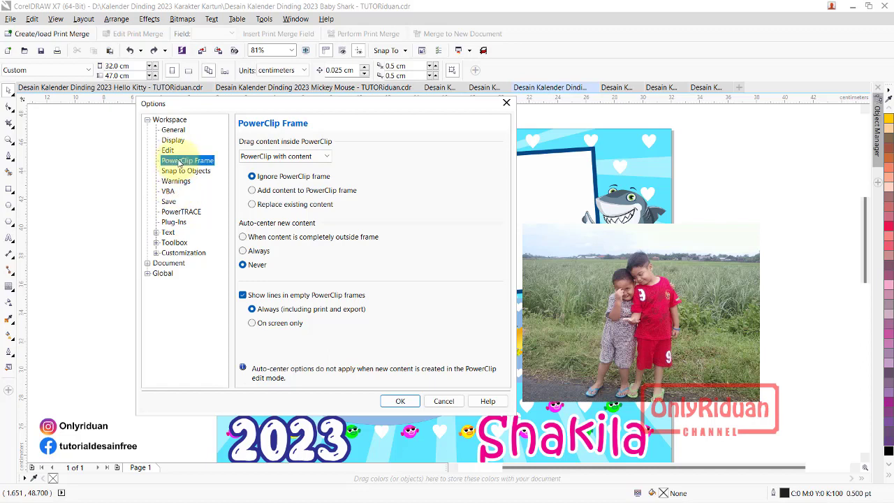
pyautogui.click(147, 120)
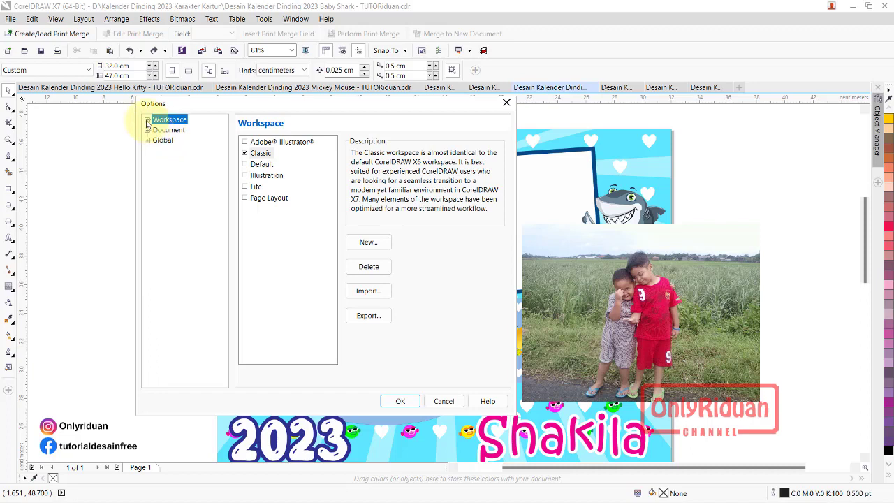
pyautogui.click(148, 120)
pyautogui.click(185, 162)
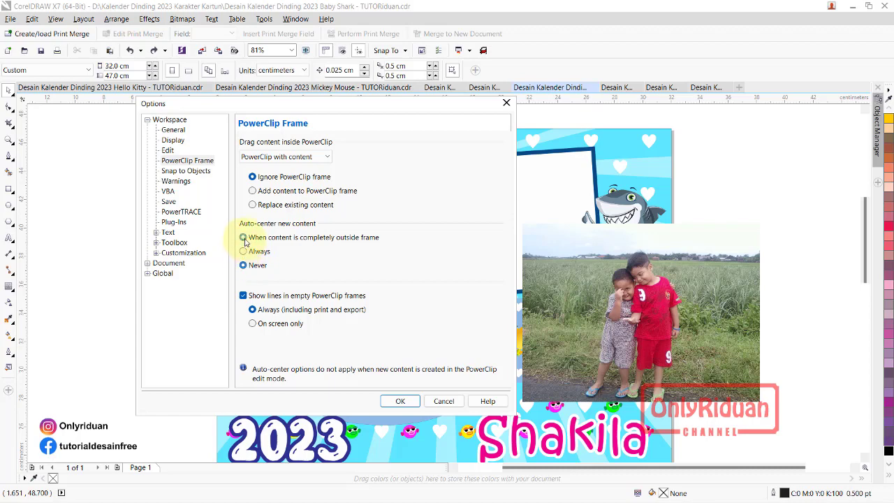
pyautogui.click(400, 403)
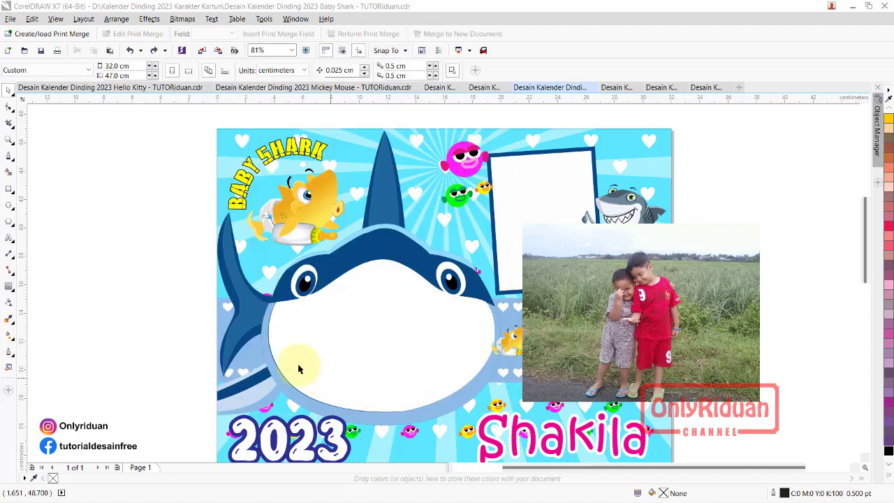
# PowerClip the SPM_A0685 photo inside the shark's white mouth shape and deselect it
pyautogui.click(615, 338)
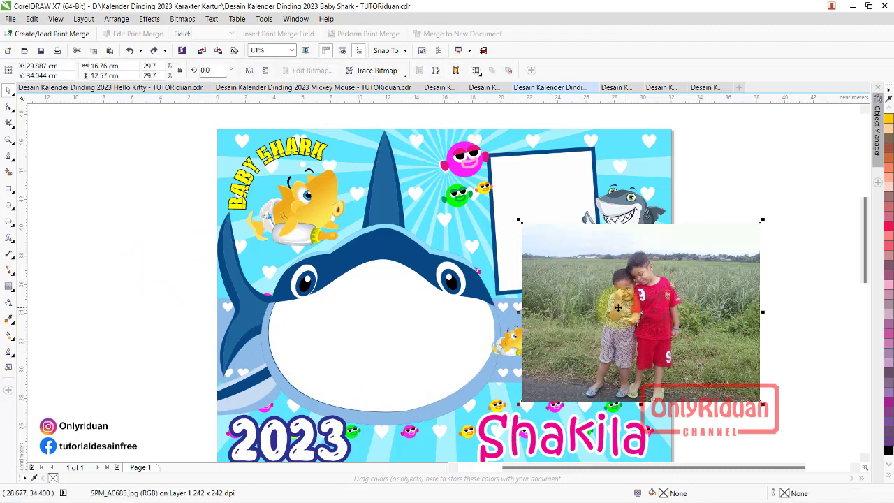
pyautogui.click(153, 20)
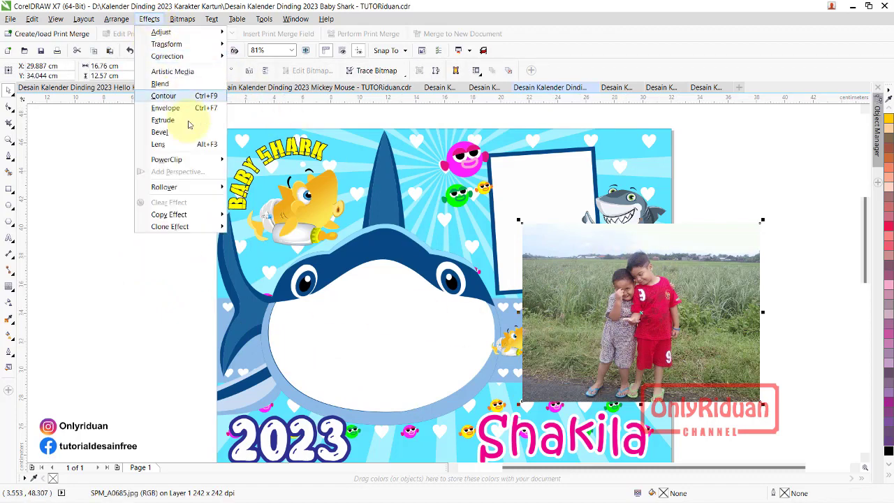
pyautogui.moveTo(193, 162)
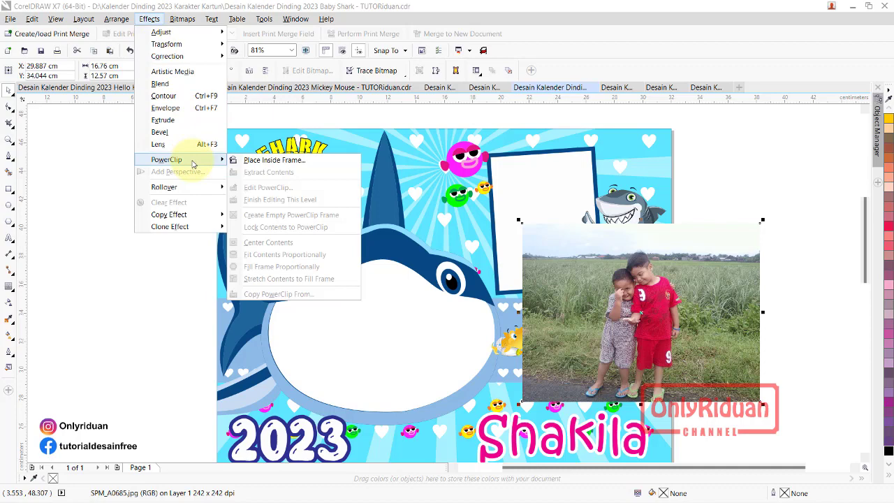
pyautogui.click(259, 163)
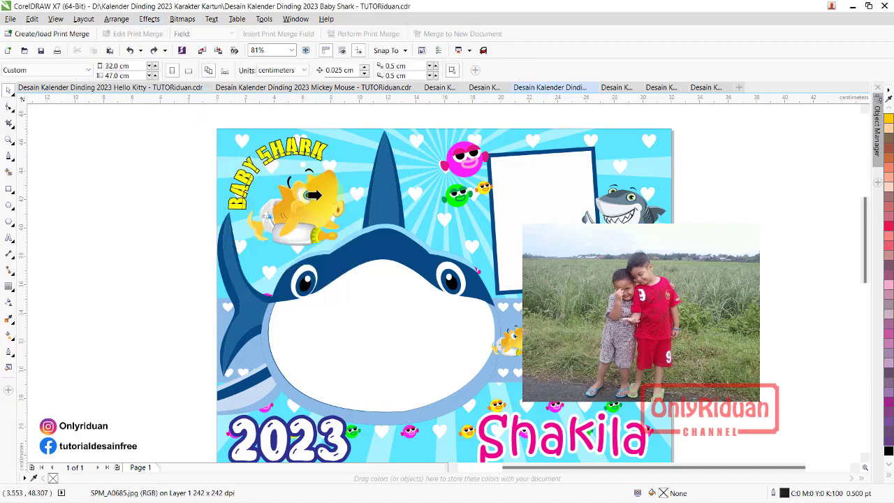
pyautogui.click(385, 318)
pyautogui.click(94, 275)
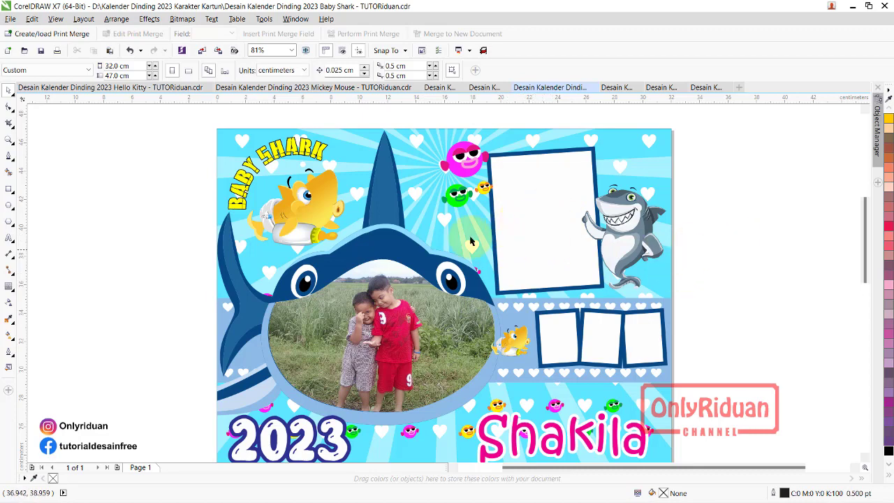
# Import the photo SPM_A0708 at about 8.7 by 11.5 cm on the empty area beside the page's right edge
pyautogui.click(10, 19)
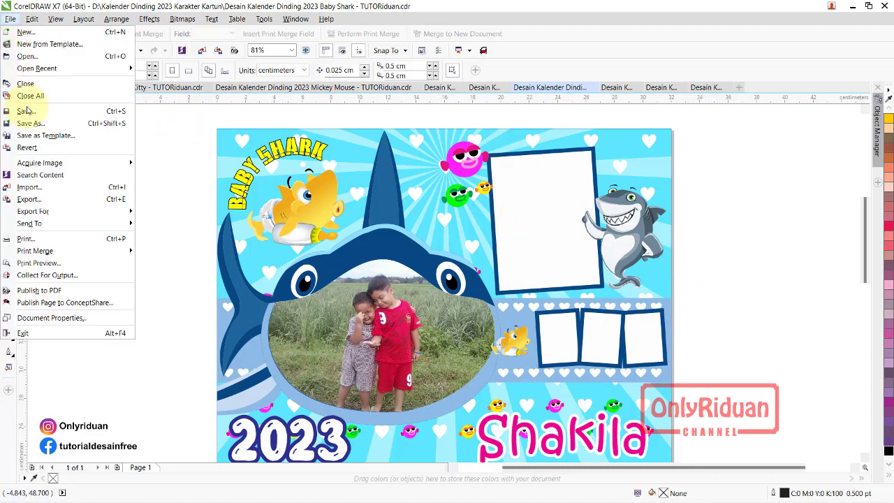
pyautogui.click(39, 189)
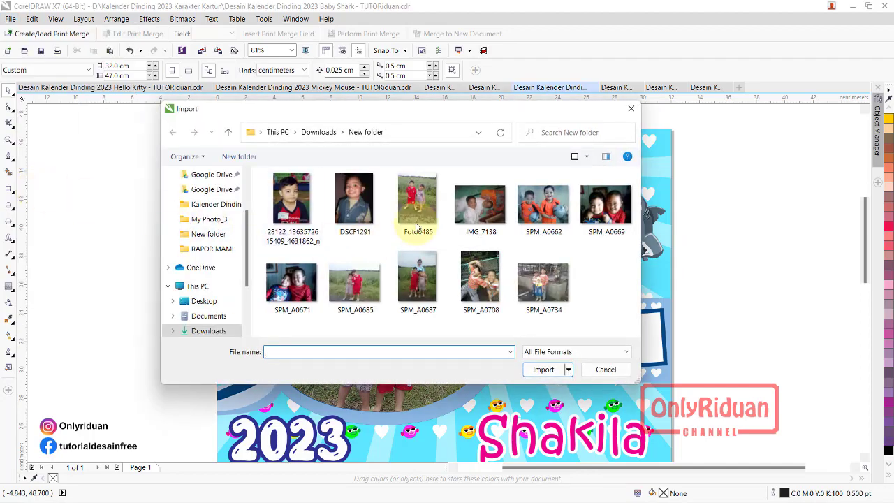
pyautogui.moveTo(437, 117); pyautogui.dragTo(216, 94)
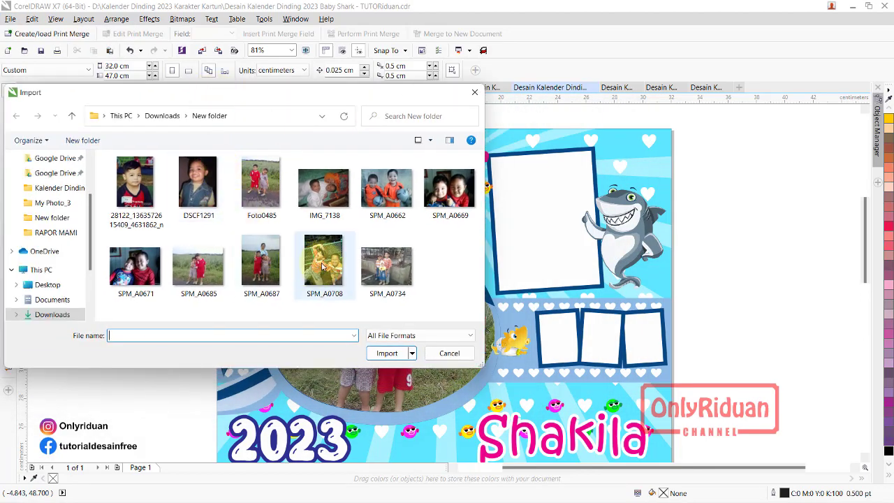
pyautogui.click(322, 266)
pyautogui.click(384, 353)
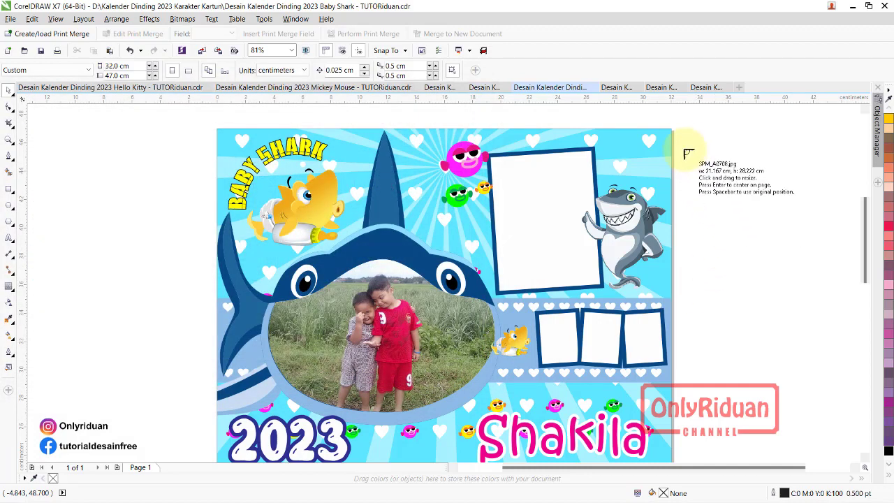
pyautogui.moveTo(698, 188); pyautogui.dragTo(807, 327)
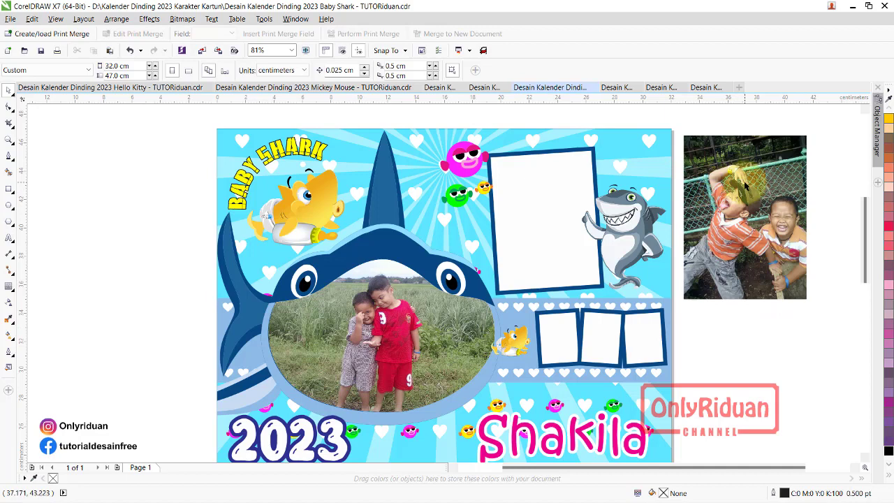
# PowerClip the SPM_A0708 photo inside the large tilted white frame beside the grey shark
pyautogui.rightClick(739, 181)
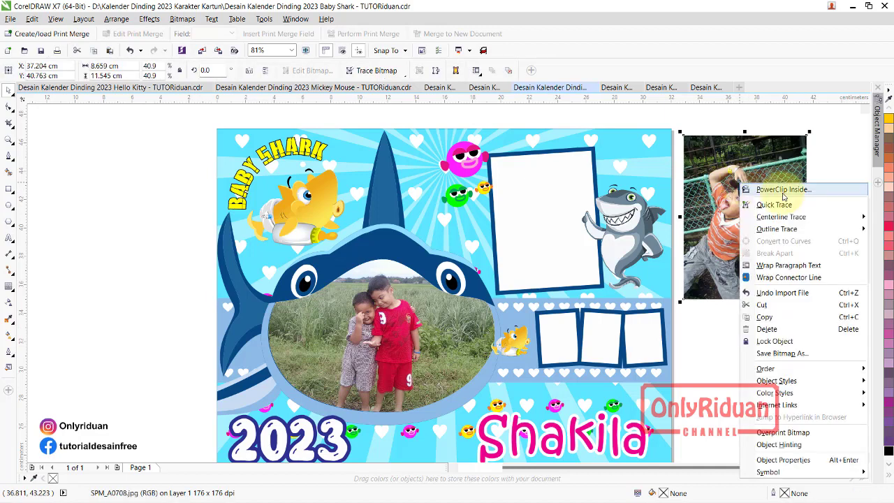
pyautogui.click(257, 56)
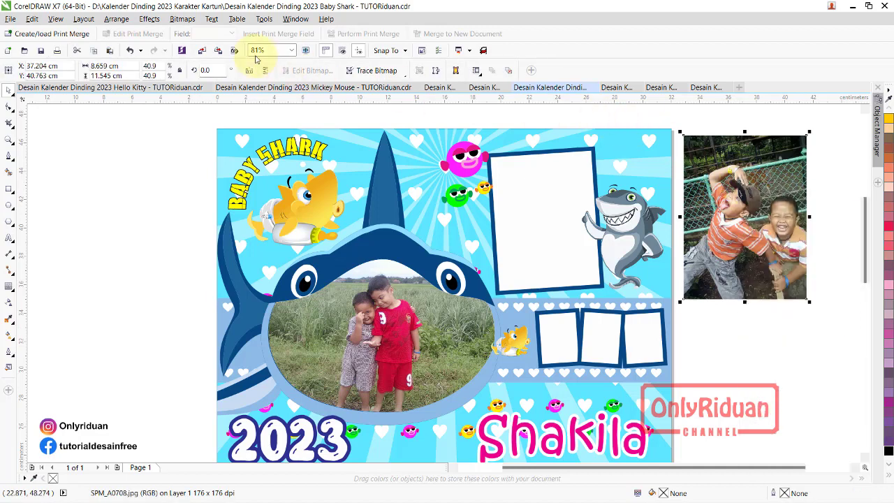
pyautogui.click(150, 20)
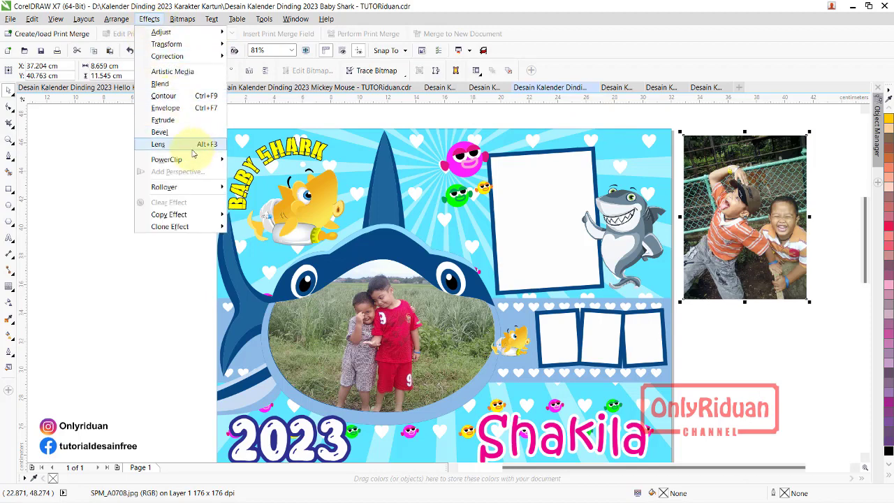
pyautogui.moveTo(185, 162)
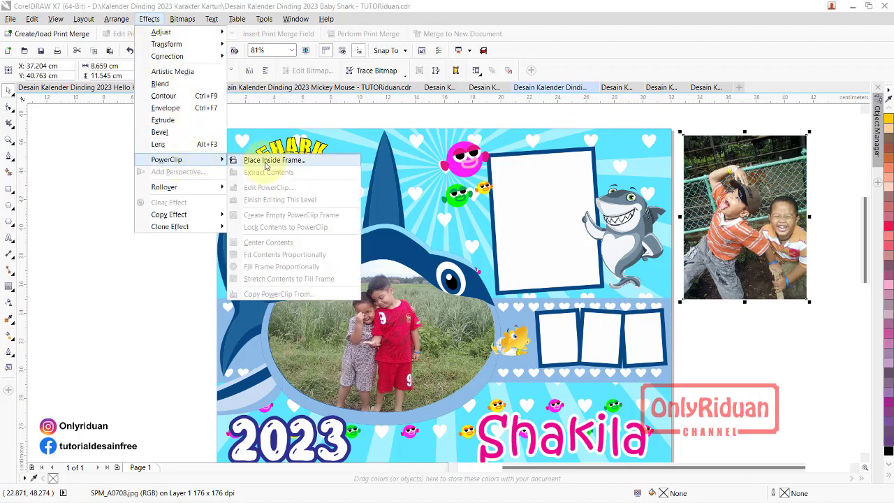
pyautogui.click(392, 135)
pyautogui.rightClick(741, 241)
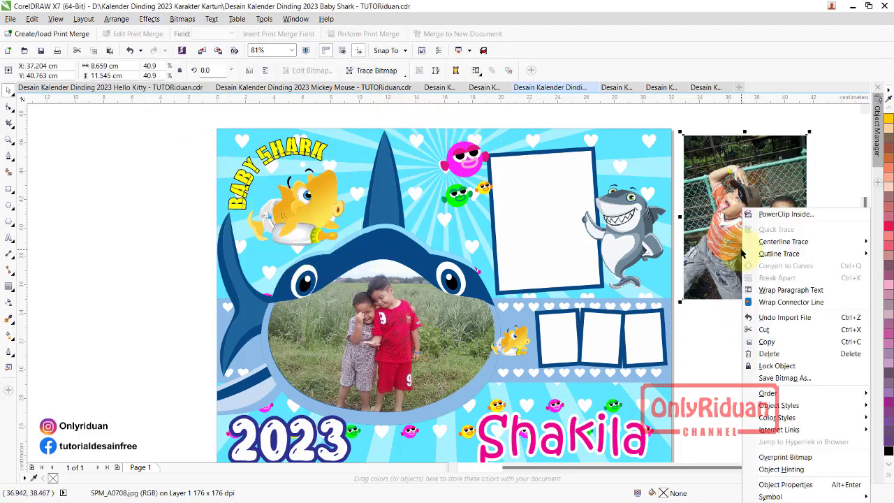
pyautogui.click(774, 214)
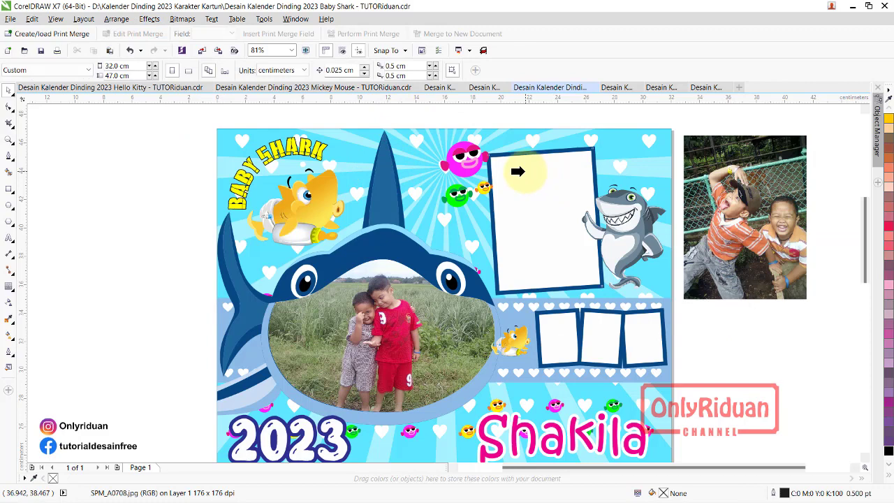
pyautogui.click(520, 171)
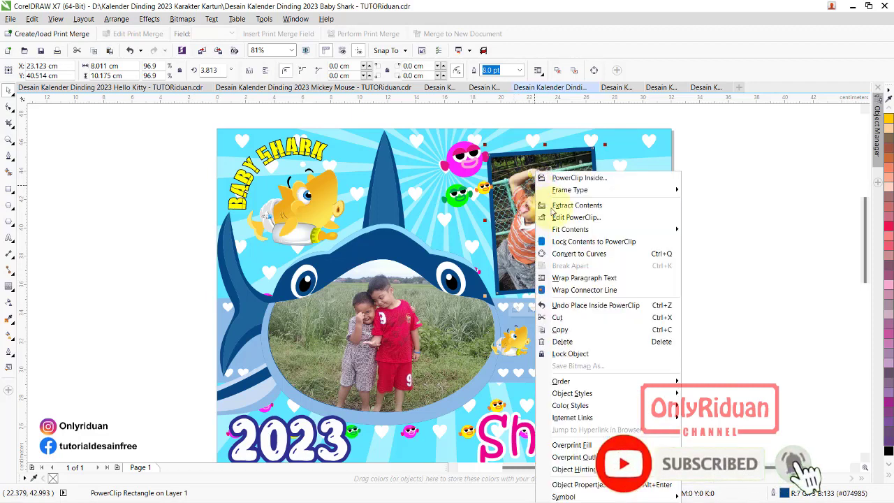
# Edit the large frame's PowerClip contents, rotating the photo about 3.1° to match the frame's tilt and shifting it slightly left, and finish editing
pyautogui.click(557, 219)
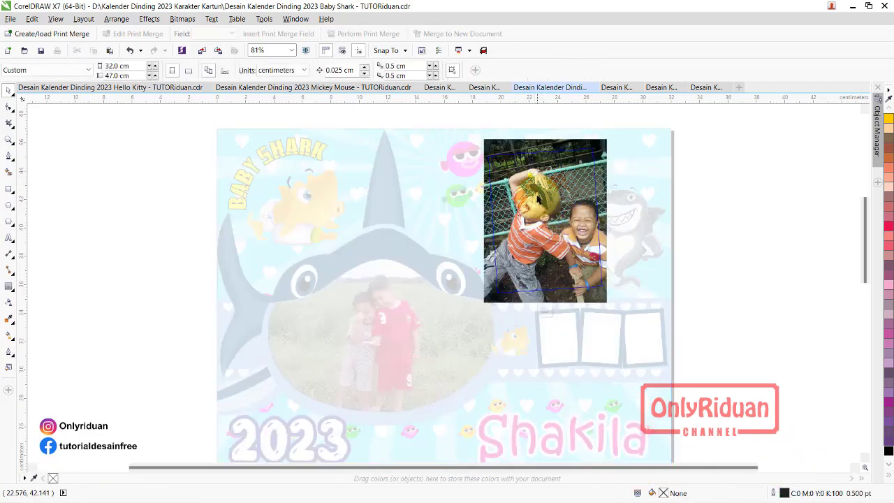
pyautogui.click(537, 197)
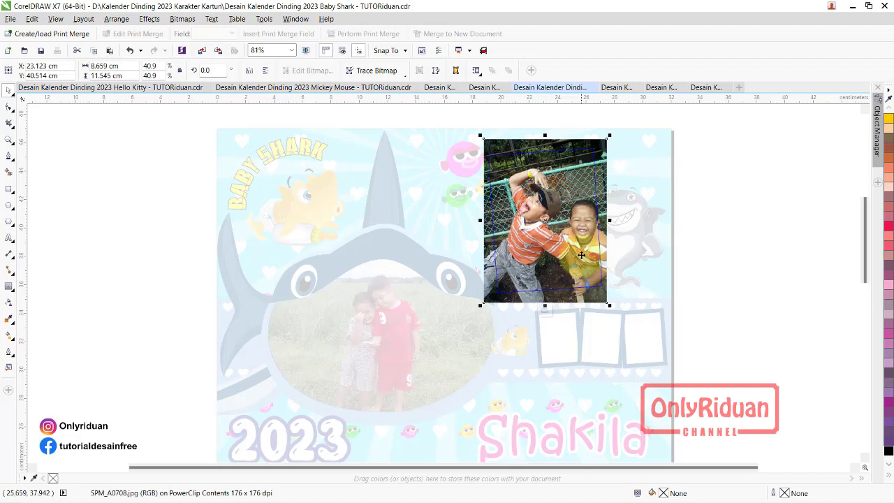
pyautogui.click(605, 278)
pyautogui.moveTo(608, 303)
pyautogui.mouseDown()
pyautogui.moveTo(618, 295)
pyautogui.moveTo(613, 302)
pyautogui.mouseUp()
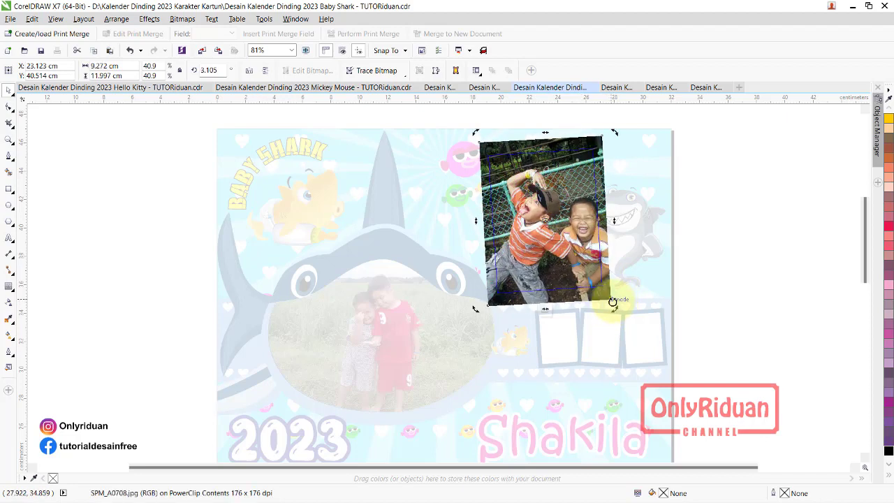
pyautogui.moveTo(569, 234); pyautogui.dragTo(564, 236)
pyautogui.rightClick(565, 235)
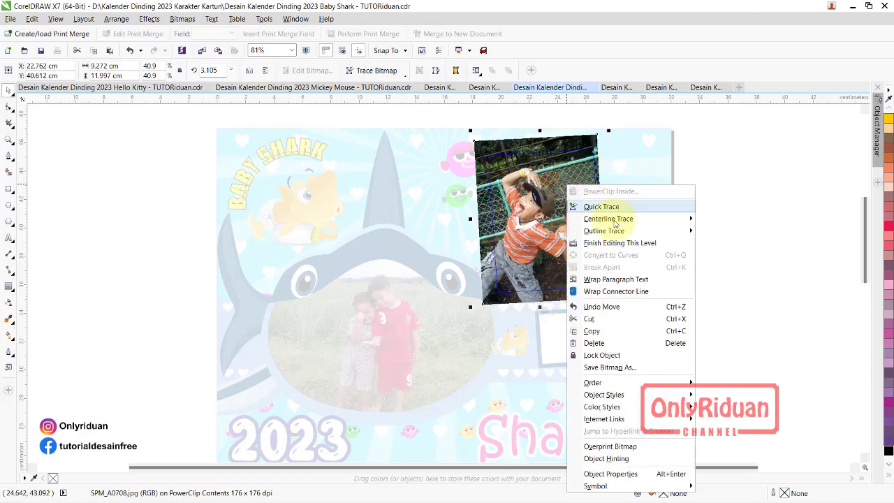
pyautogui.click(595, 243)
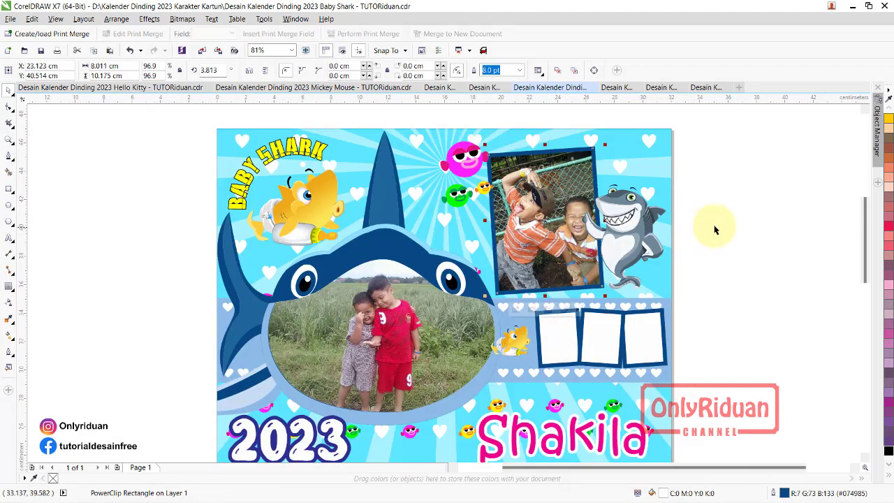
# Move the grey shark slightly down and shrink it to about 5.4 by 6.7 cm so it covers less of the photo
pyautogui.click(627, 248)
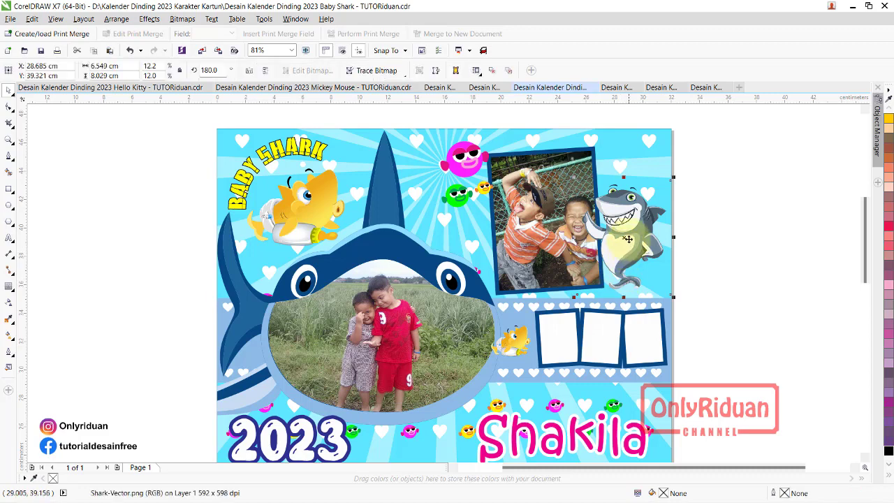
pyautogui.moveTo(624, 232); pyautogui.dragTo(625, 240)
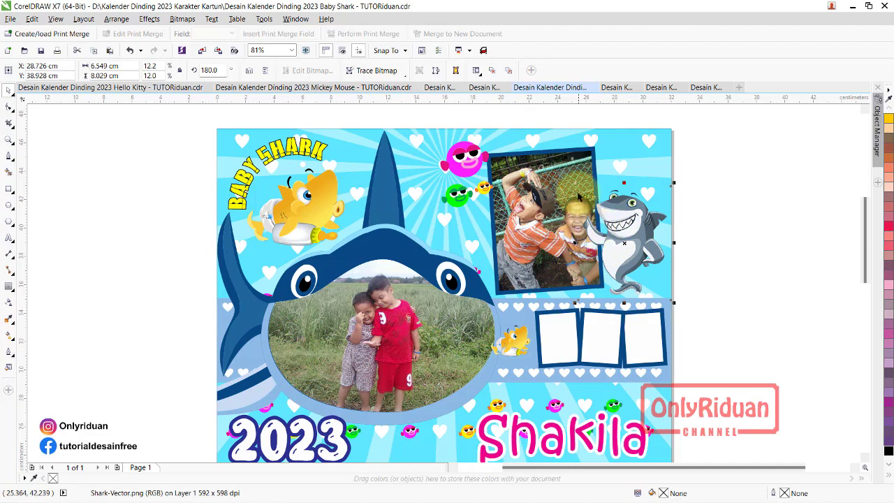
pyautogui.moveTo(577, 186); pyautogui.dragTo(628, 230)
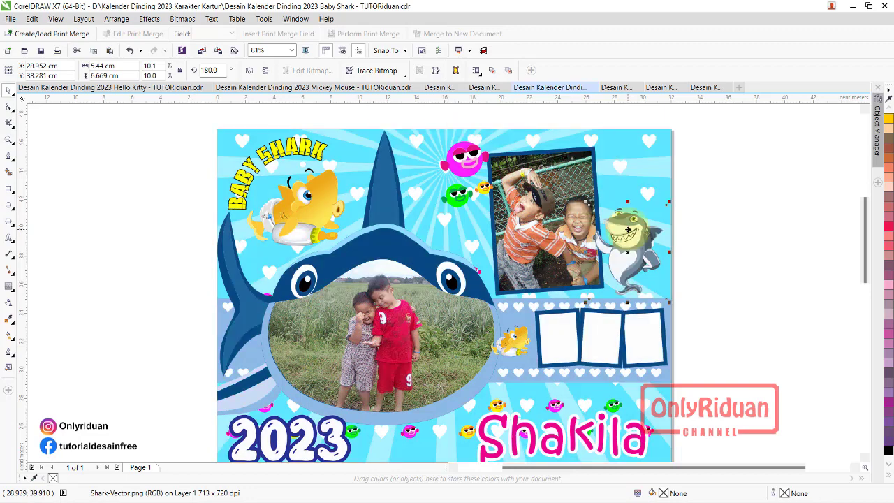
pyautogui.click(733, 210)
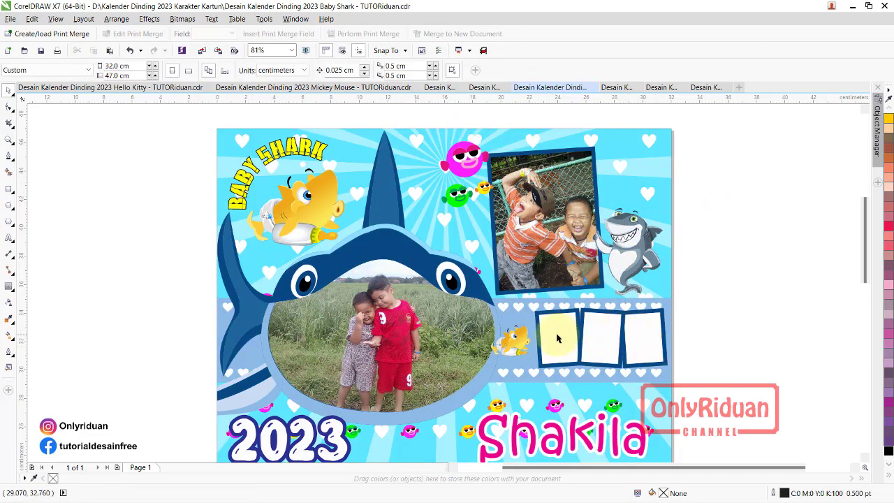
pyautogui.click(9, 20)
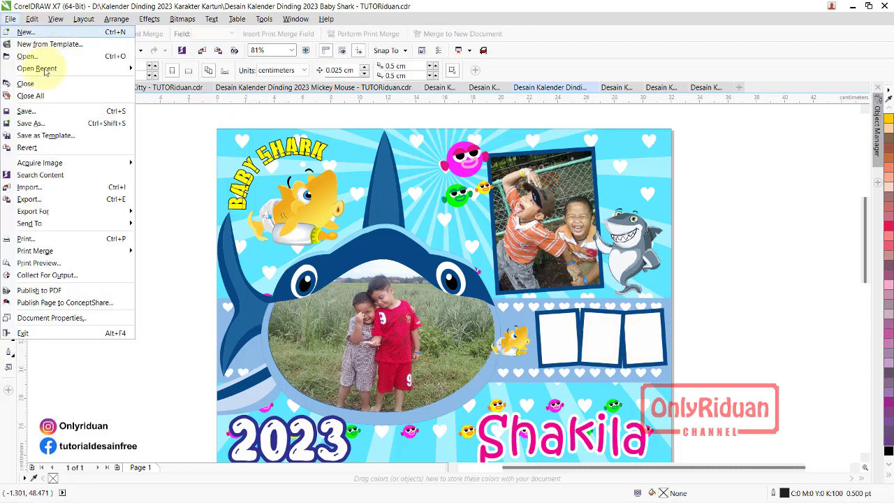
pyautogui.click(37, 186)
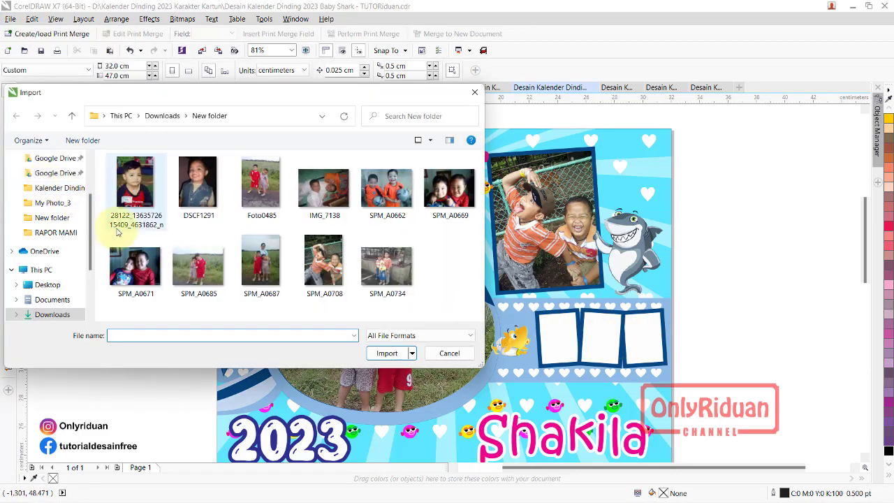
pyautogui.click(140, 190)
pyautogui.keyDown('ctrl'); pyautogui.click(202, 183); pyautogui.keyUp('ctrl')
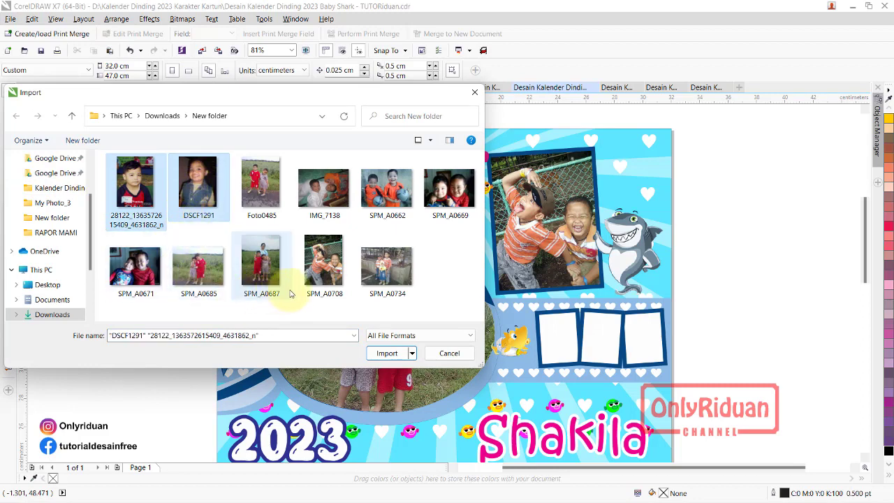
pyautogui.keyDown('ctrl'); pyautogui.click(261, 183); pyautogui.keyUp('ctrl')
pyautogui.click(386, 352)
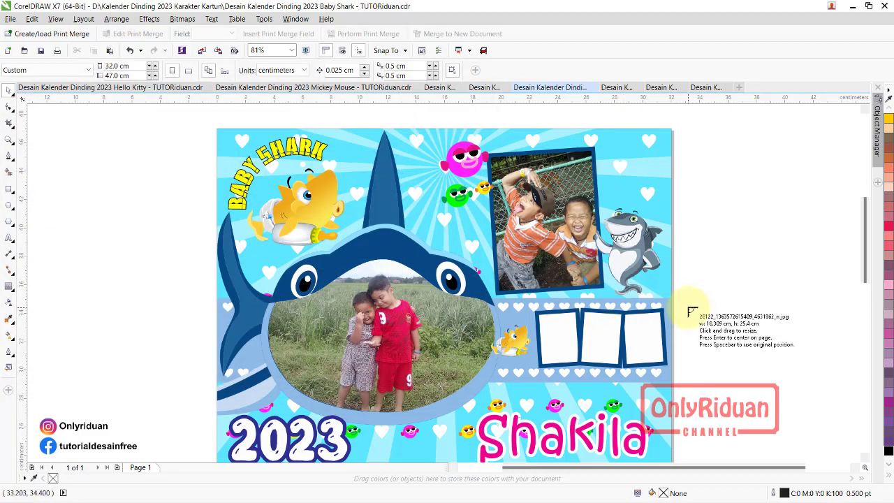
pyautogui.moveTo(688, 308); pyautogui.dragTo(735, 371)
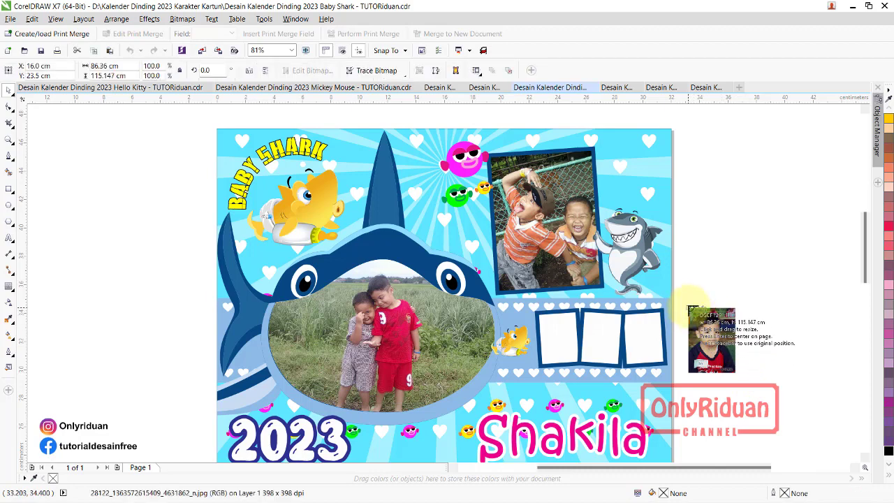
pyautogui.moveTo(724, 366); pyautogui.dragTo(737, 374)
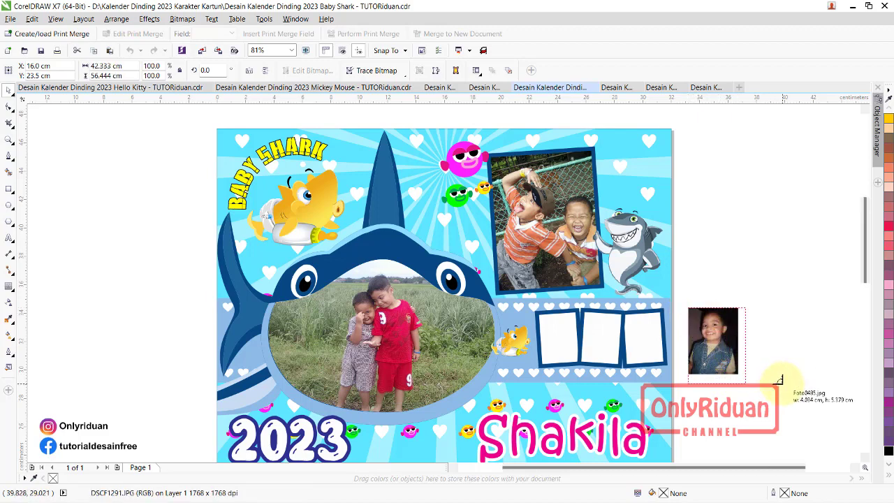
pyautogui.click(688, 309)
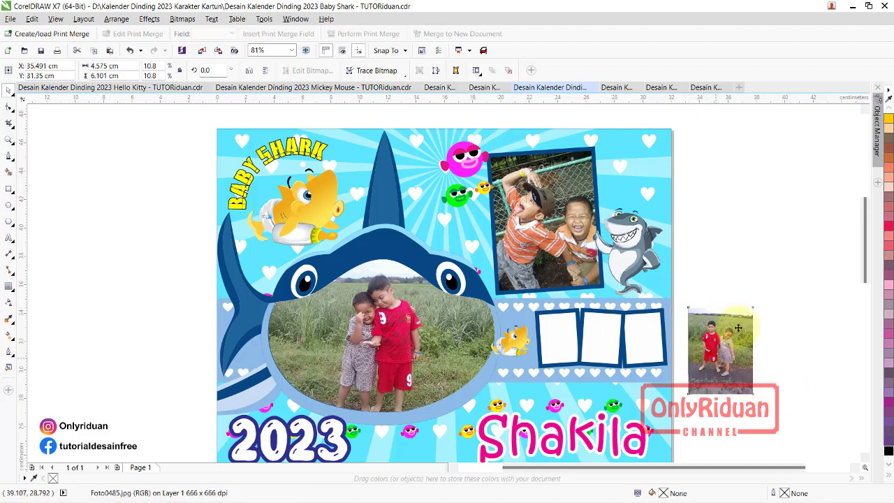
pyautogui.moveTo(719, 361); pyautogui.dragTo(788, 244)
pyautogui.moveTo(712, 342)
pyautogui.mouseDown()
pyautogui.moveTo(803, 339)
pyautogui.moveTo(808, 348)
pyautogui.moveTo(720, 275)
pyautogui.moveTo(720, 244)
pyautogui.mouseUp()
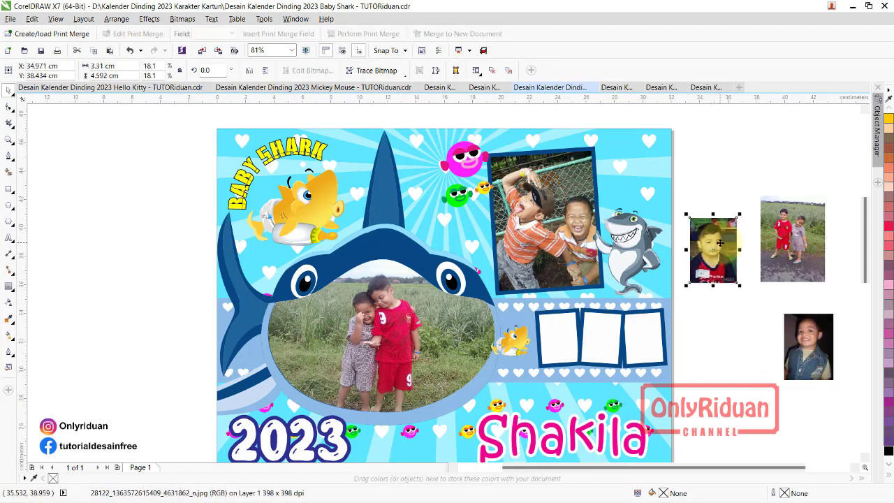
pyautogui.rightClick(722, 210)
pyautogui.click(754, 215)
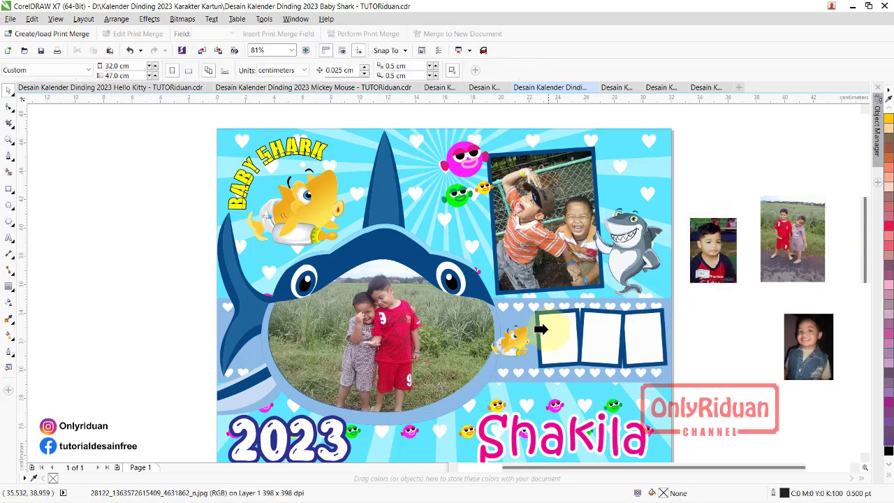
pyautogui.click(552, 331)
# PowerClip the DSCF1291 portrait inside the rightmost of the three small frames
pyautogui.rightClick(807, 339)
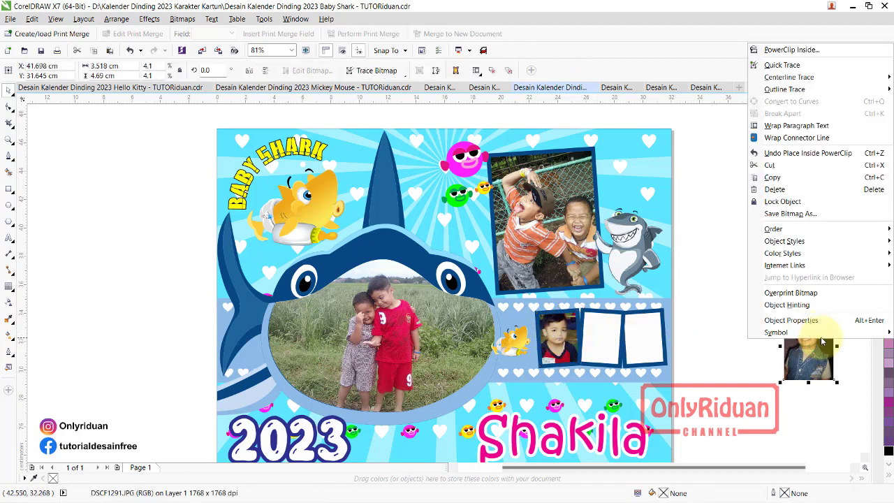
pyautogui.click(785, 50)
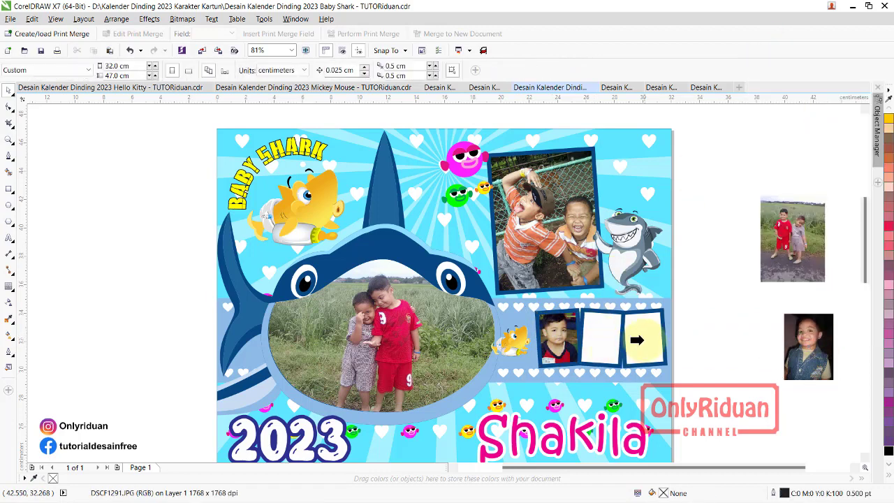
pyautogui.click(636, 341)
# PowerClip the Foto0485 photo inside the middle one of the three small frames
pyautogui.click(807, 254)
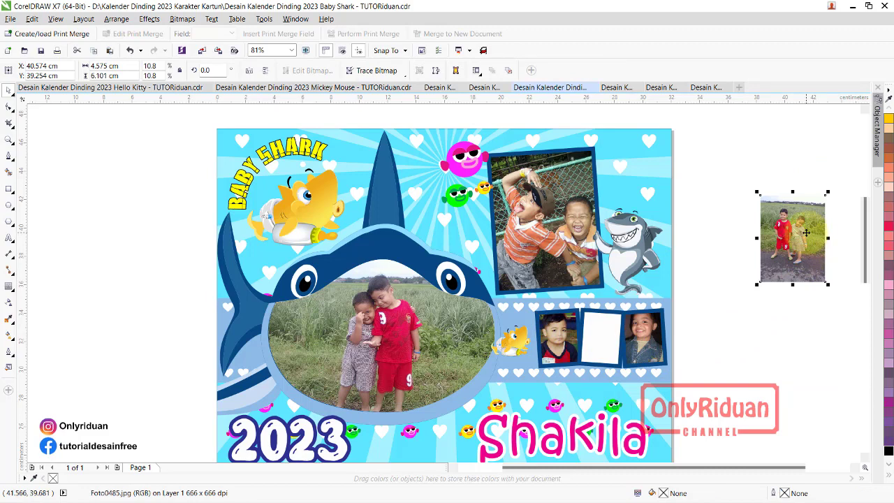
pyautogui.rightClick(810, 234)
pyautogui.click(738, 213)
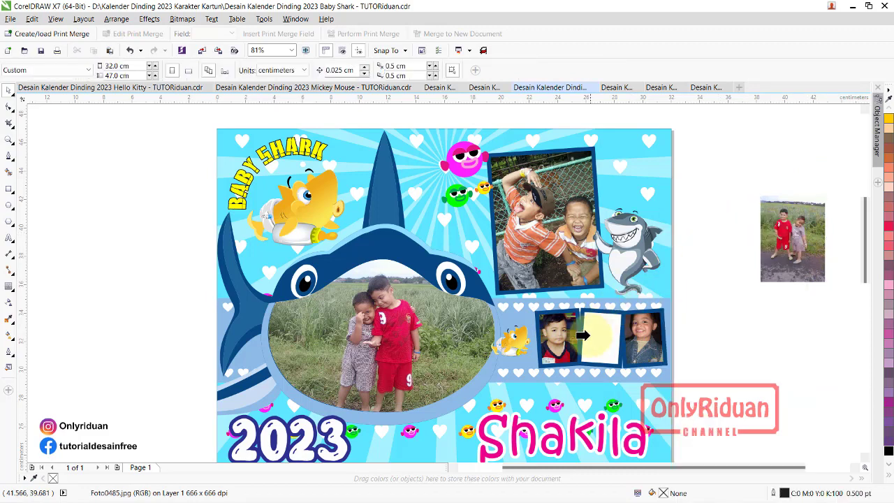
pyautogui.click(599, 339)
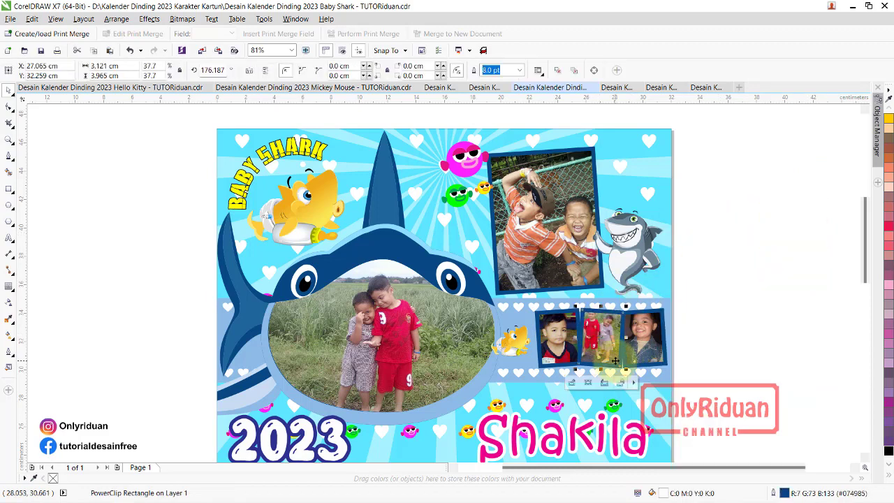
# Scale the Foto0485 photo inside the middle small frame down to about 4.2 cm wide and finish editing the PowerClip
pyautogui.scroll(2, 614, 360)
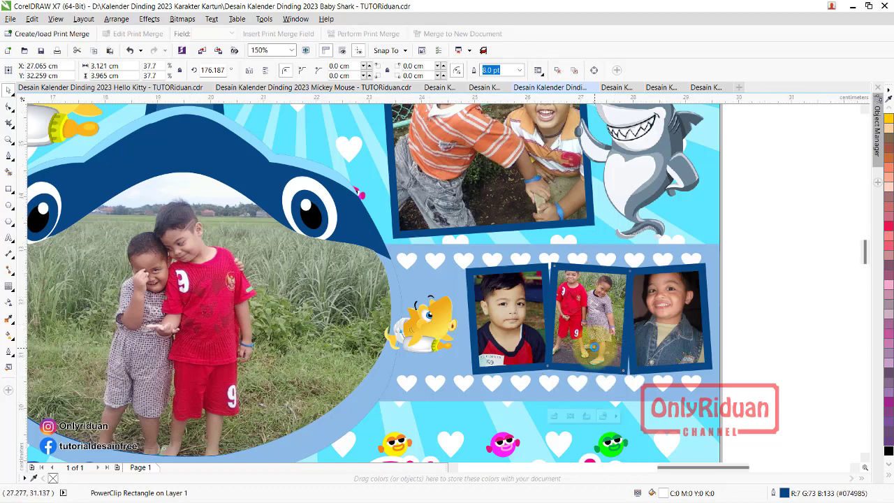
pyautogui.scroll(2, 595, 347)
pyautogui.rightClick(595, 269)
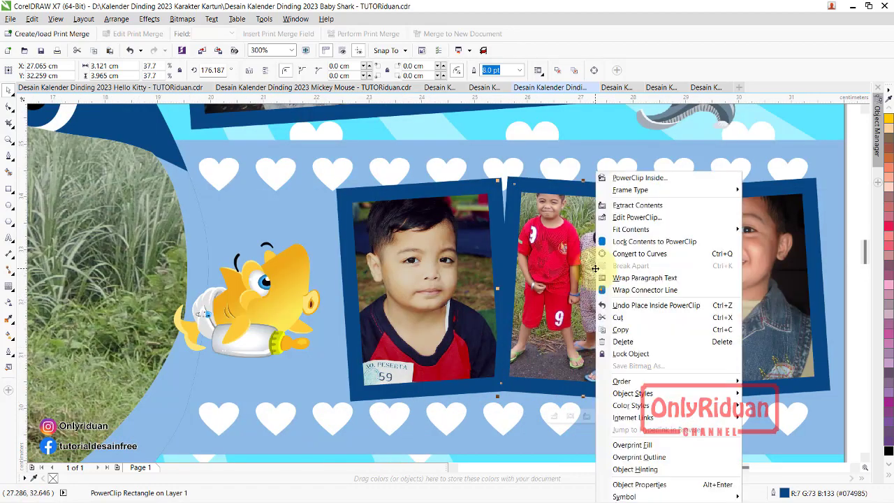
pyautogui.press('Escape')
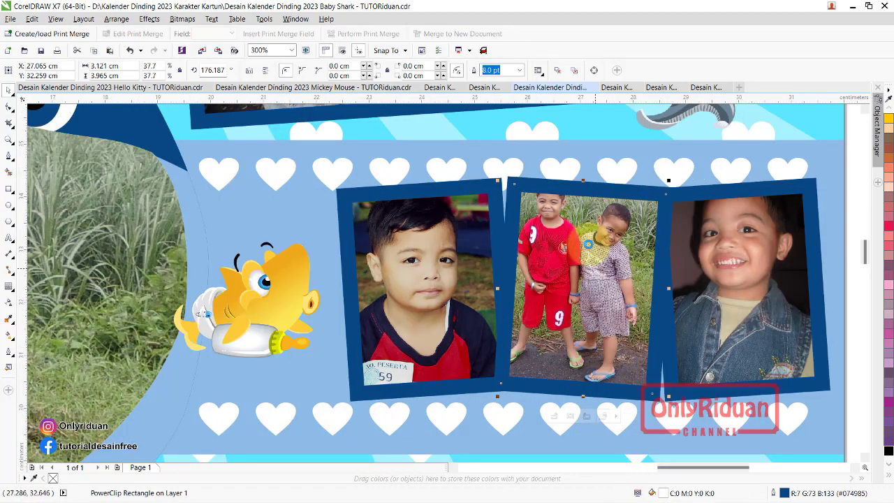
pyautogui.keyDown('ctrl'); pyautogui.click(580, 269); pyautogui.keyUp('ctrl')
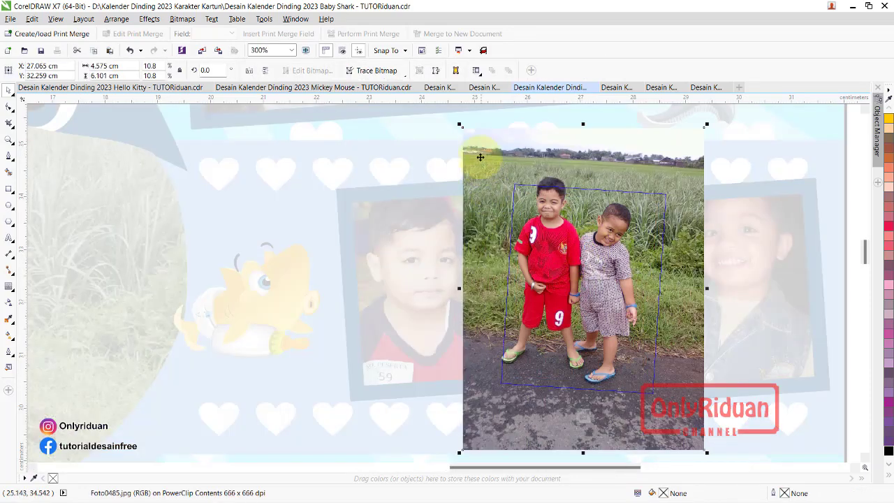
pyautogui.moveTo(458, 125); pyautogui.dragTo(474, 152)
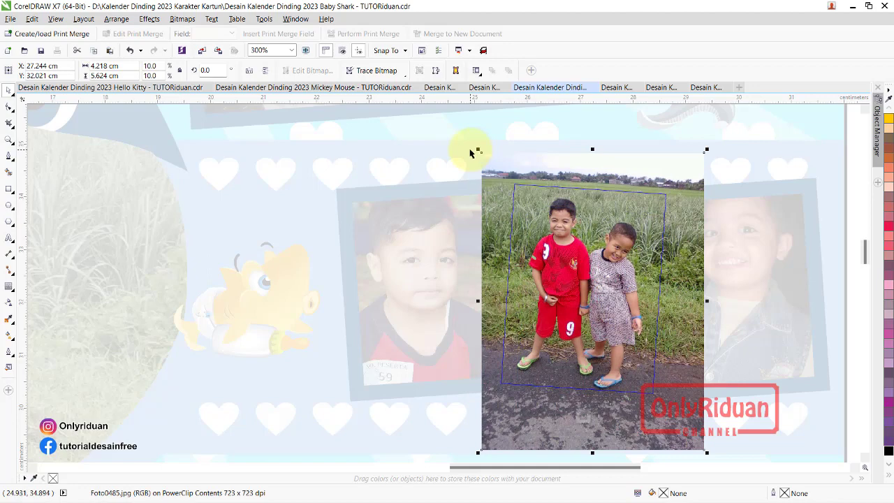
pyautogui.rightClick(621, 253)
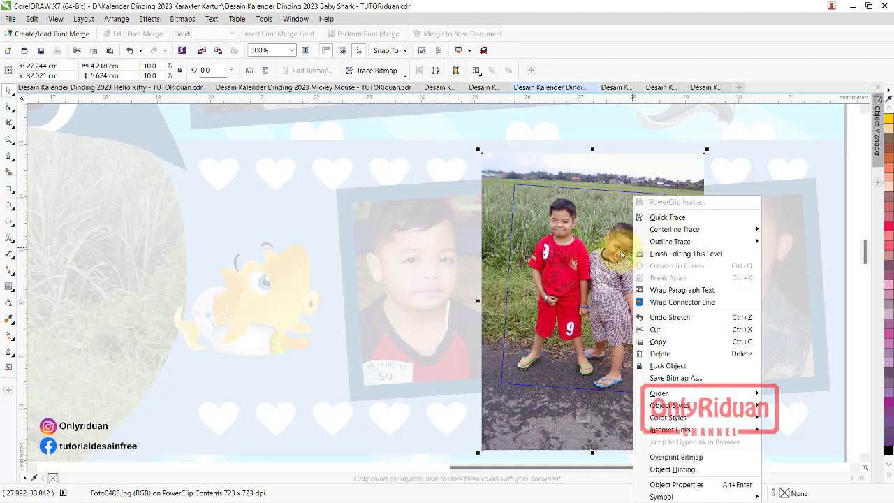
pyautogui.click(674, 254)
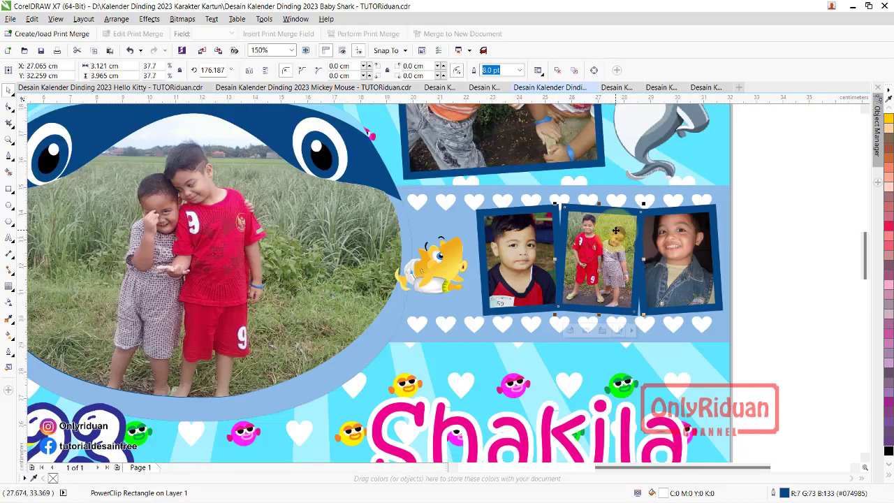
# Select the entire calendar design and start exporting it as a JPG bitmap into New folder within Downloads
pyautogui.scroll(-3, 615, 230)
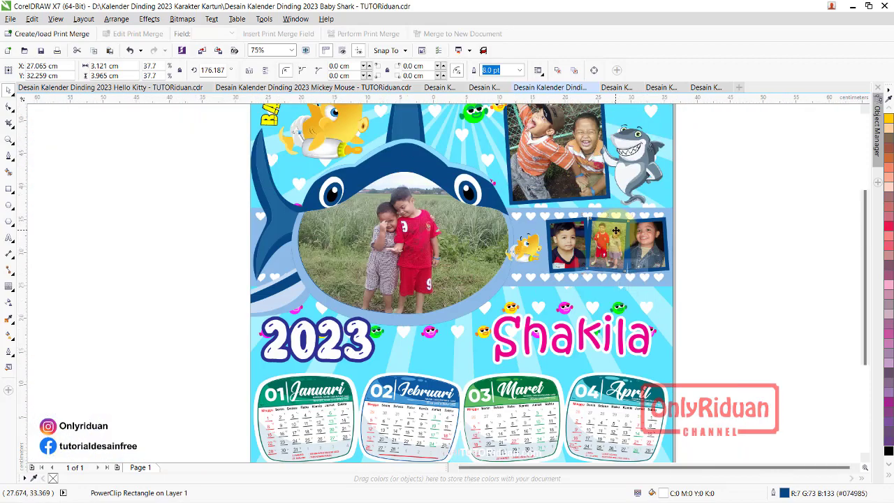
pyautogui.scroll(-1, 615, 231)
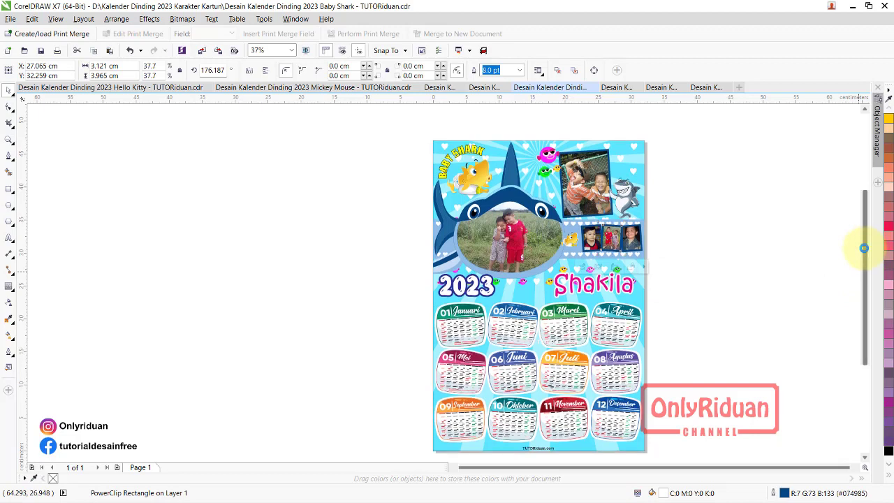
pyautogui.scroll(-1, 863, 258)
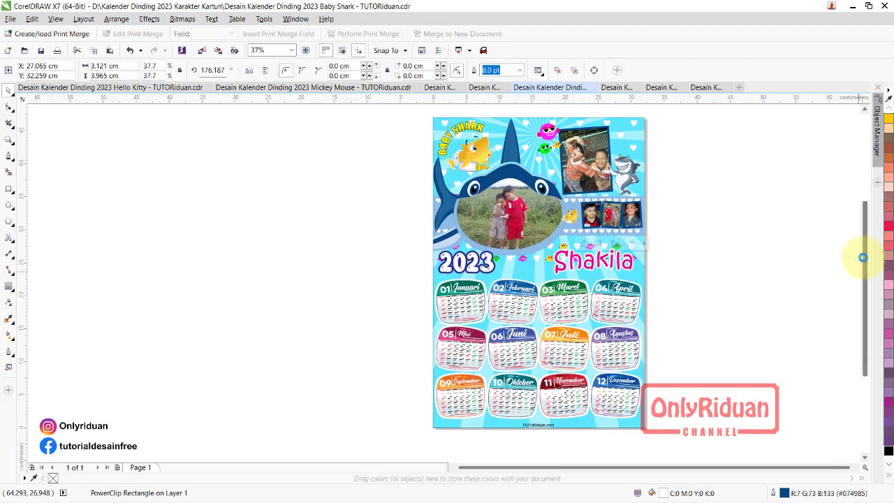
pyautogui.click(722, 254)
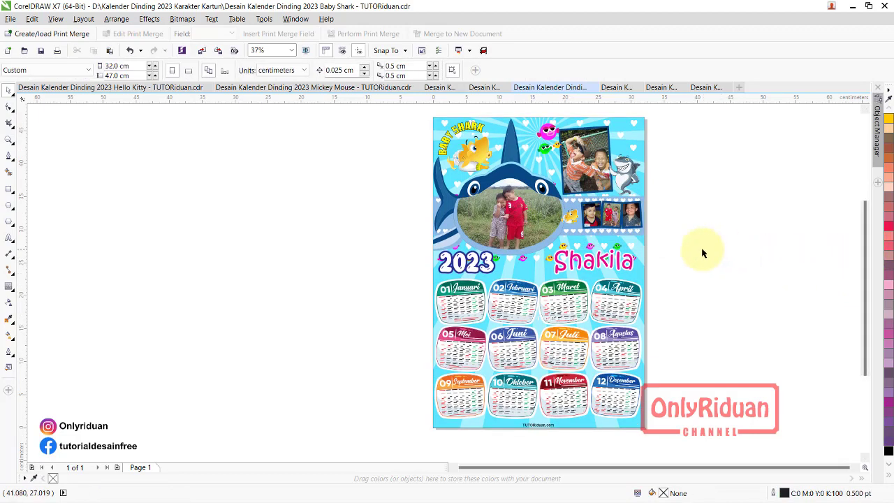
pyautogui.moveTo(688, 449); pyautogui.dragTo(369, 118)
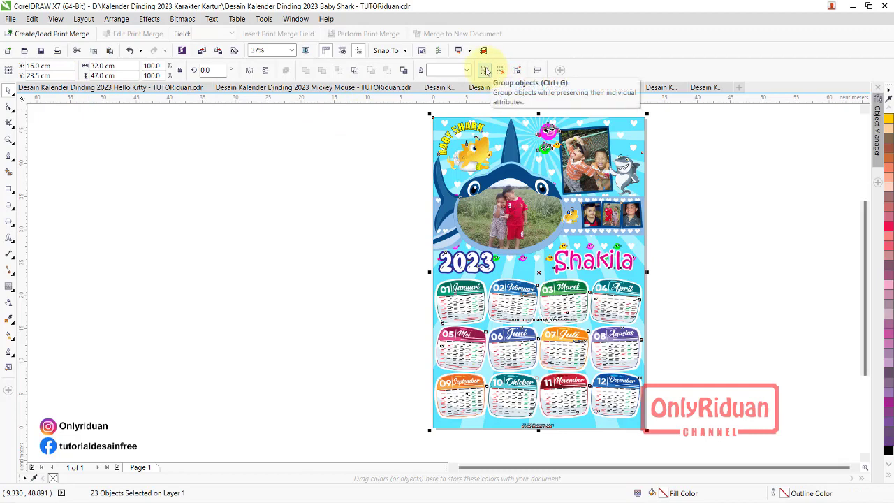
pyautogui.click(10, 19)
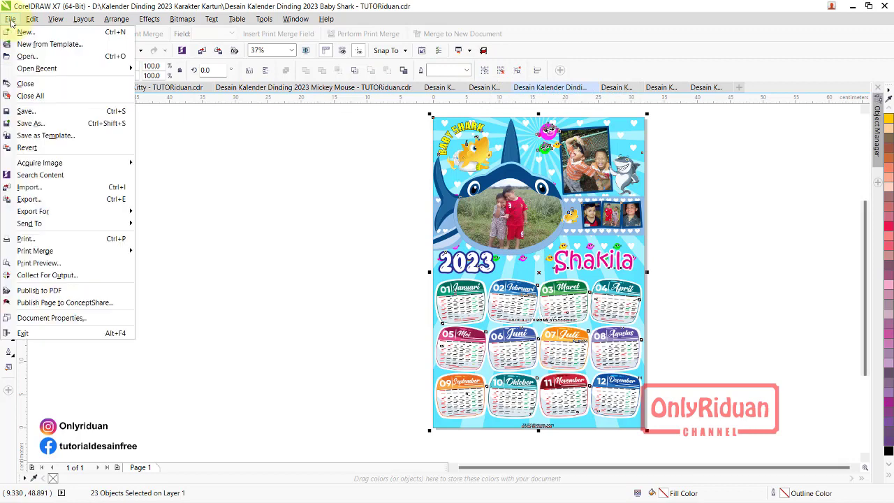
pyautogui.click(40, 201)
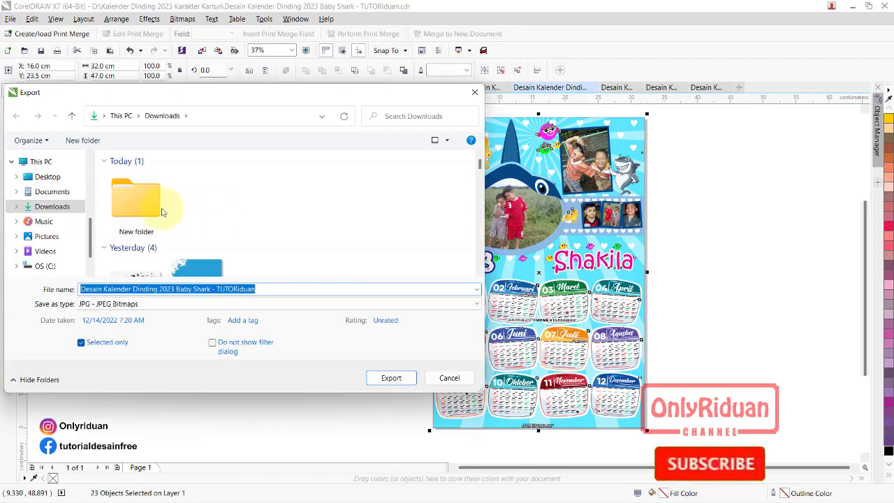
pyautogui.doubleClick(136, 201)
pyautogui.click(265, 285)
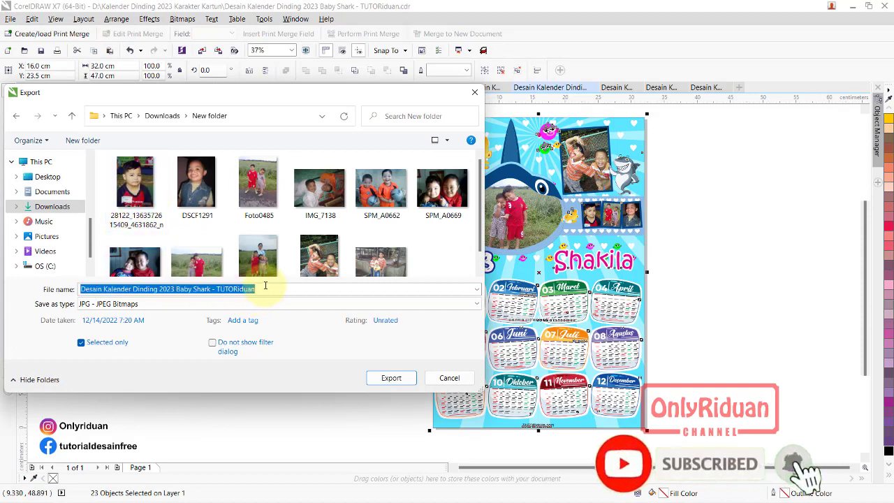
# Shorten the export file name to Kalender Dinding 2023 Baby Shark
pyautogui.click(270, 288)
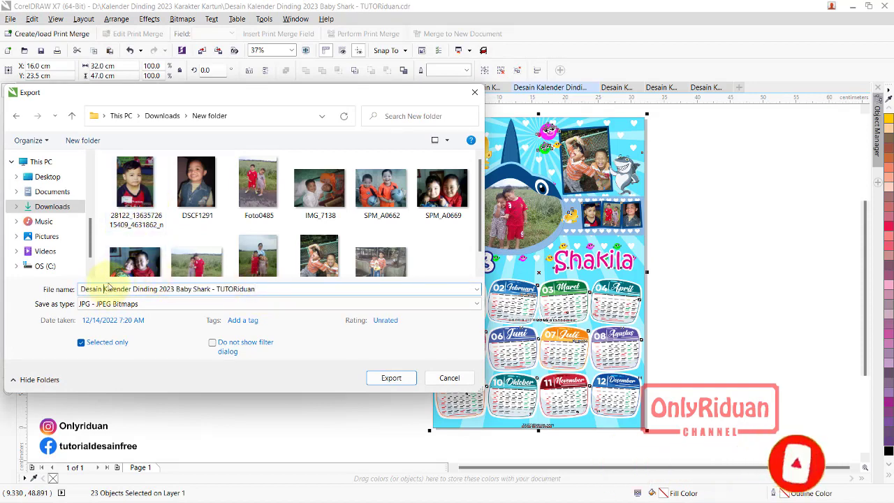
pyautogui.press('BackSpace')
pyautogui.press('BackSpace')
pyautogui.press('BackSpace')
pyautogui.press('BackSpace')
pyautogui.press('BackSpace')
pyautogui.press('BackSpace')
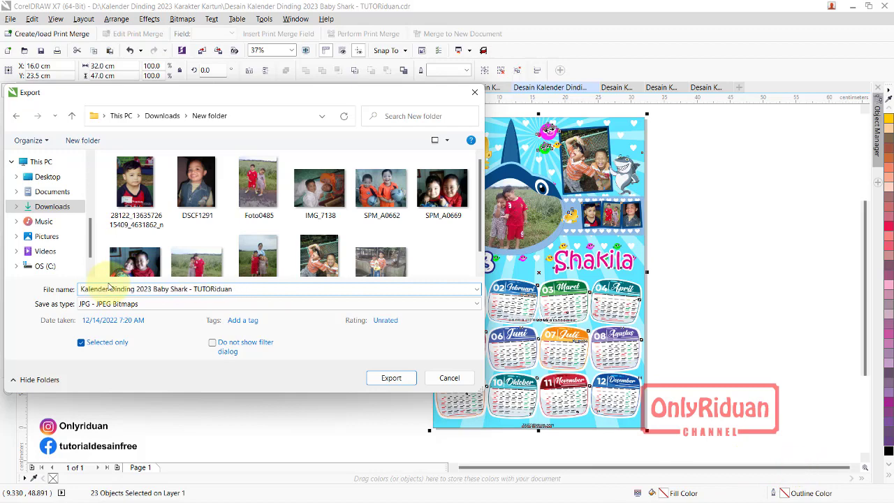
pyautogui.click(249, 287)
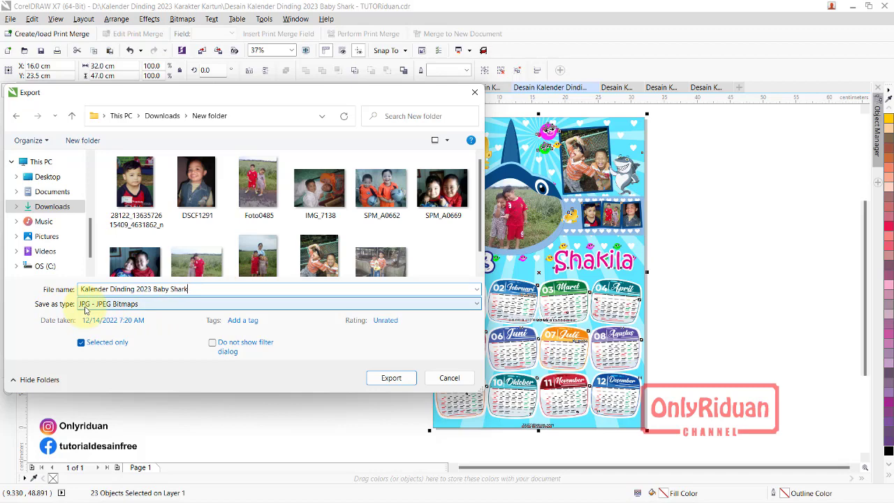
# Turn off Selected only and complete the JPEG export in CMYK Color (32-bit) at 300 dpi and 80% quality
pyautogui.click(82, 341)
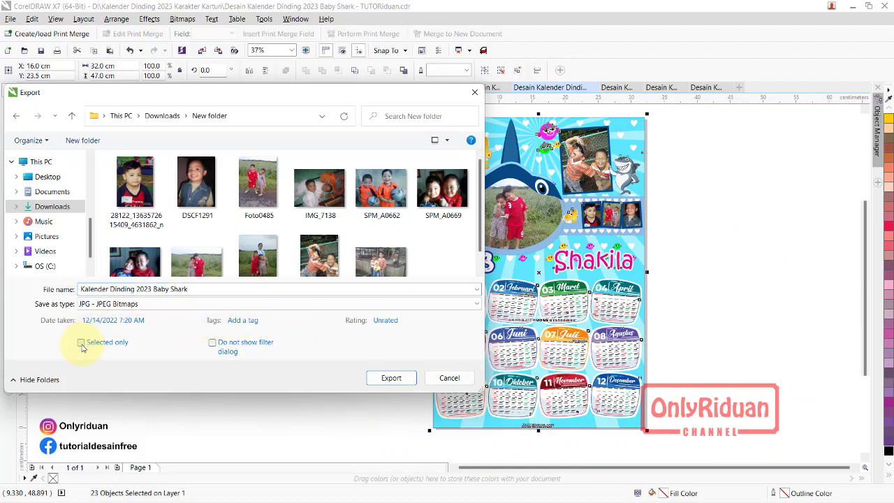
pyautogui.click(393, 380)
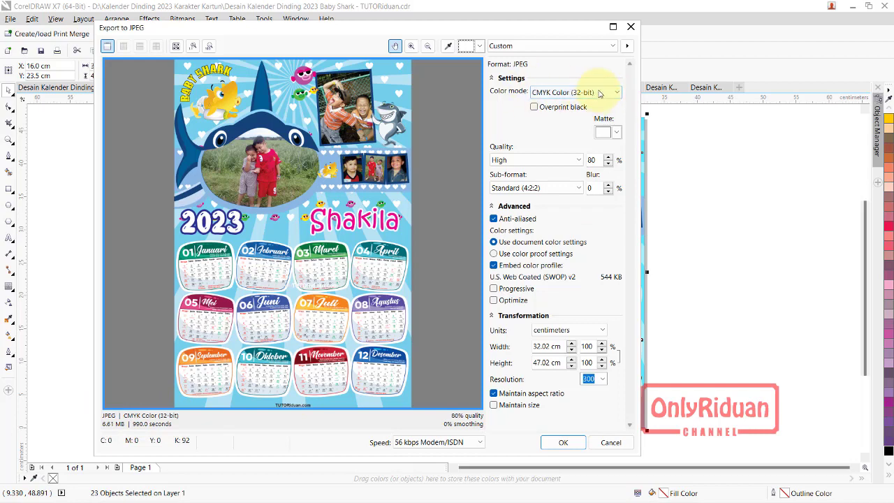
pyautogui.click(562, 443)
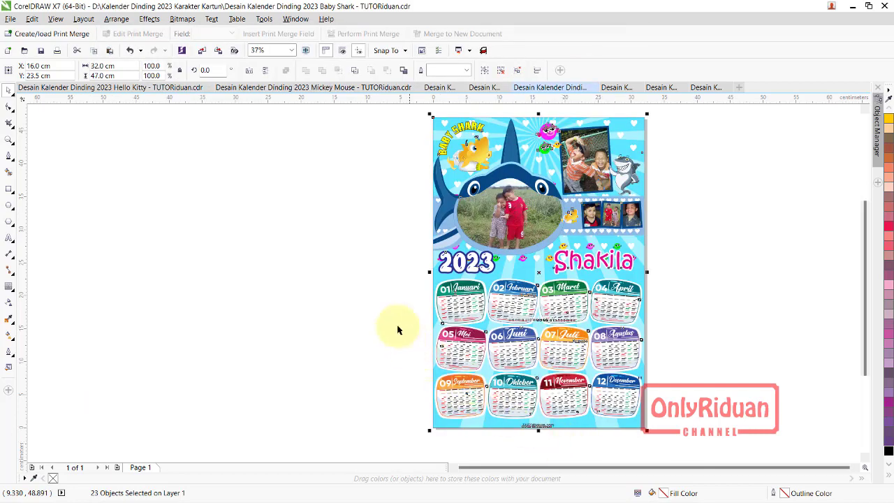
# Switch to File Explorer and open the exported Kalender Dinding 2023 Baby Shark image in a maximized viewer to check it
pyautogui.moveTo(445, 494)
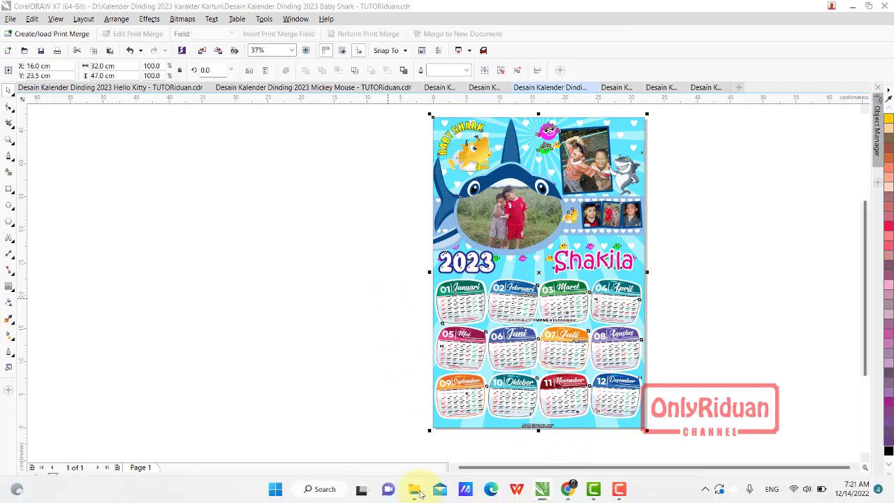
pyautogui.click(415, 490)
pyautogui.click(684, 136)
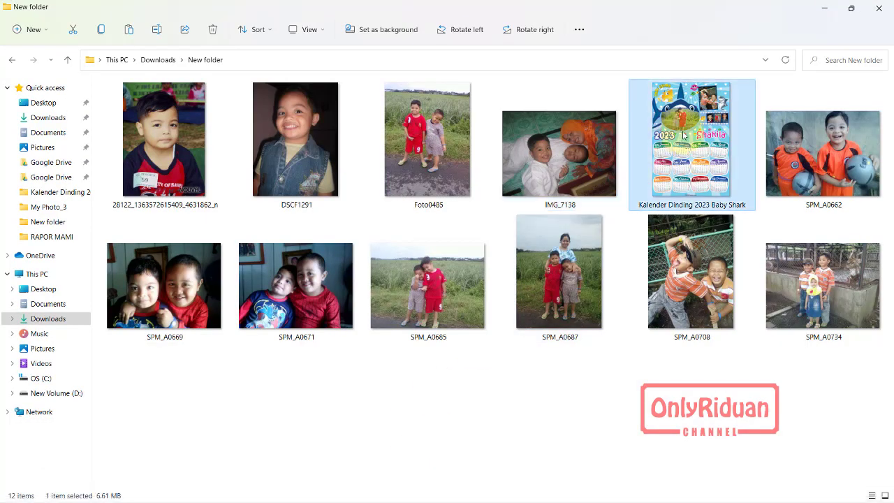
pyautogui.doubleClick(676, 137)
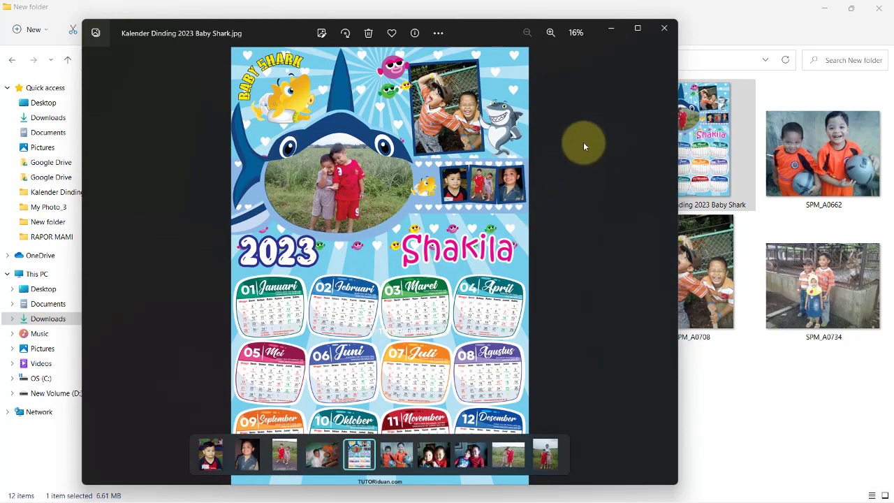
pyautogui.click(637, 28)
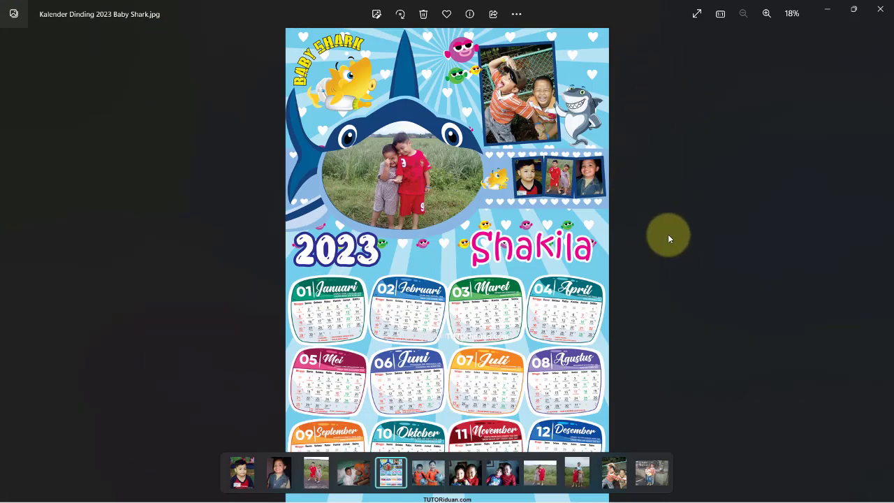